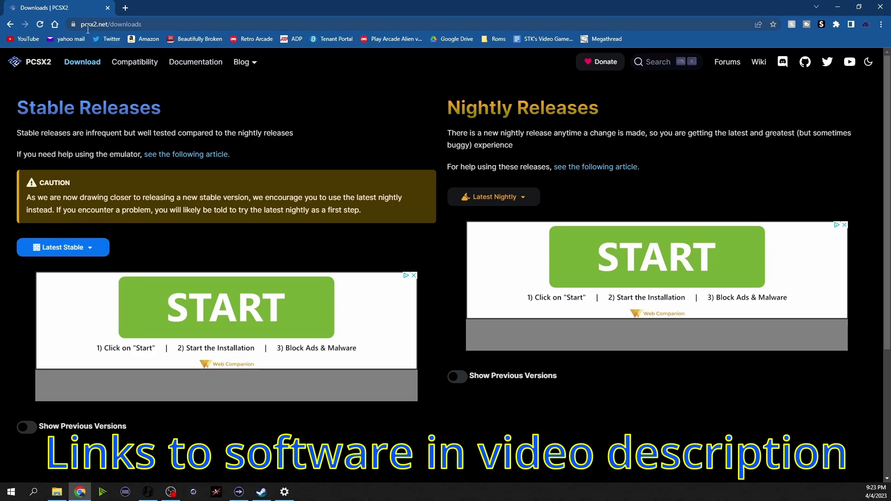
- Open the PCSX2 downloads page and read the caution note under Stable Releases
left_click(39, 60)
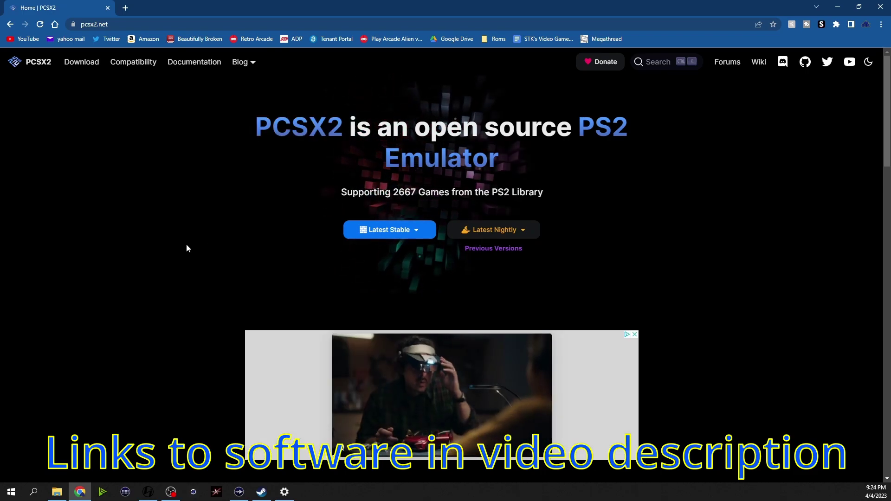
left_click(84, 63)
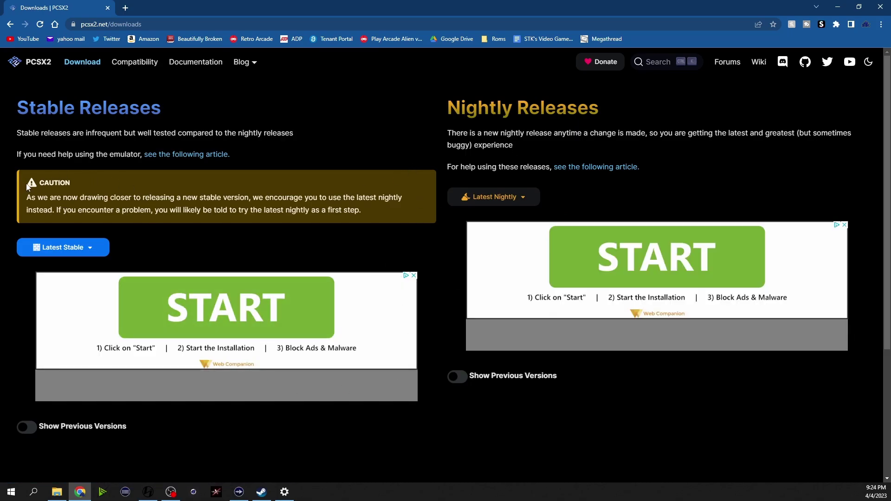
left_click_drag(27, 199, 365, 210)
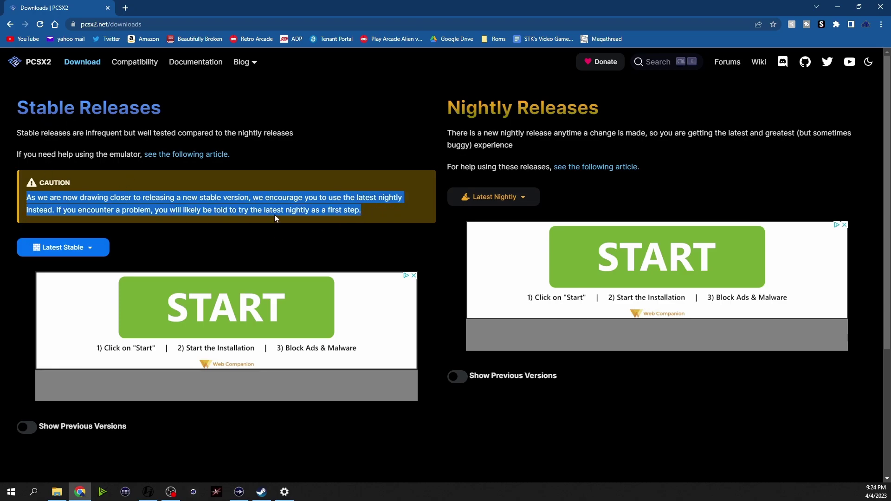
left_click(405, 209)
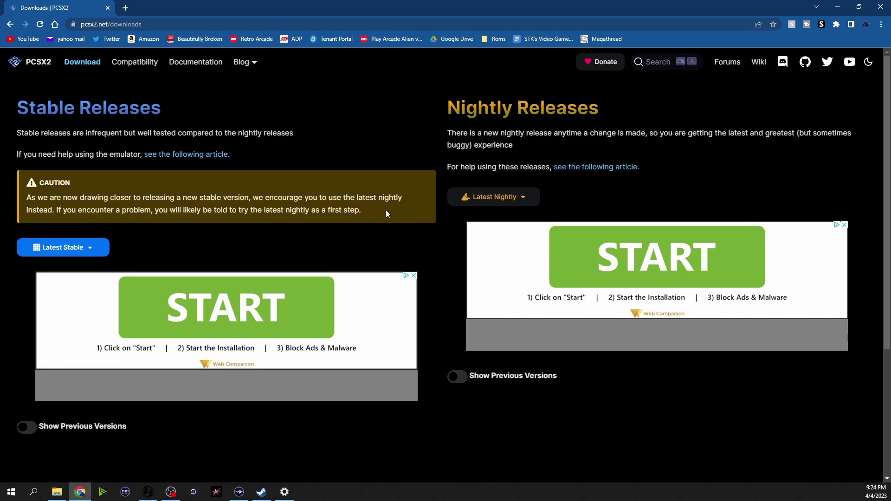
- Download the latest nightly Windows 64bit Qt build of PCSX2 and open the downloaded 7z archive
left_click(525, 197)
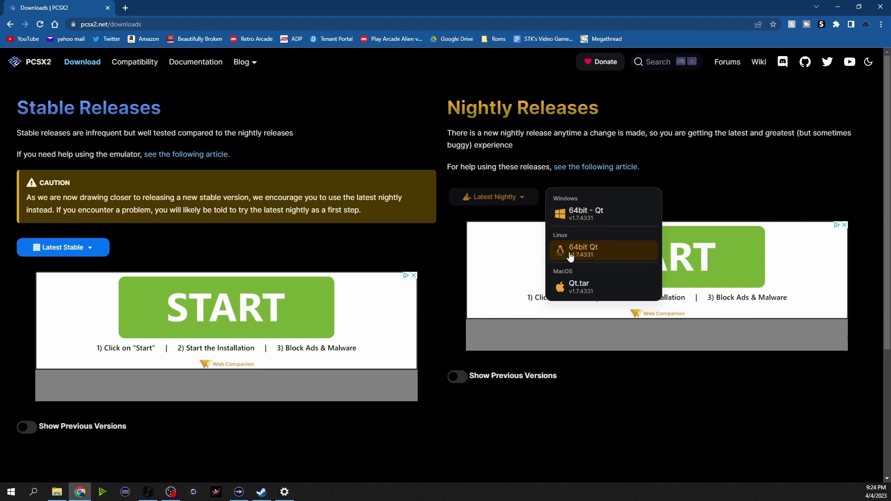
left_click(569, 220)
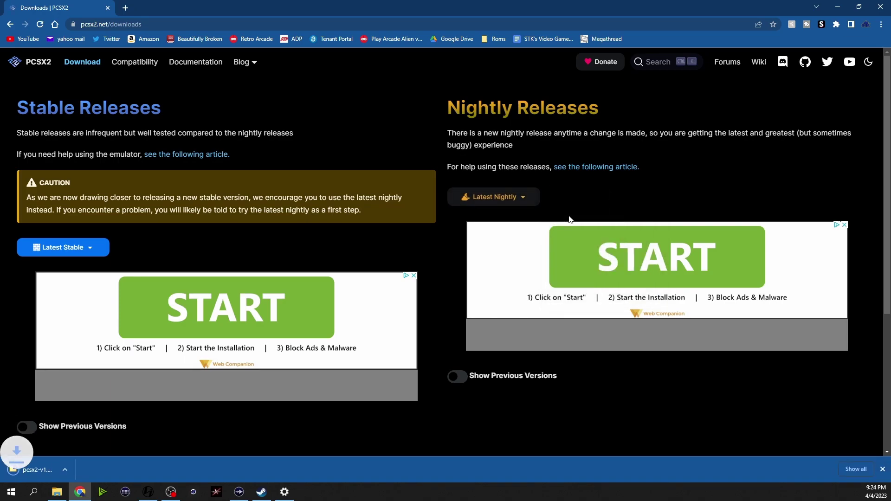
left_click(59, 471)
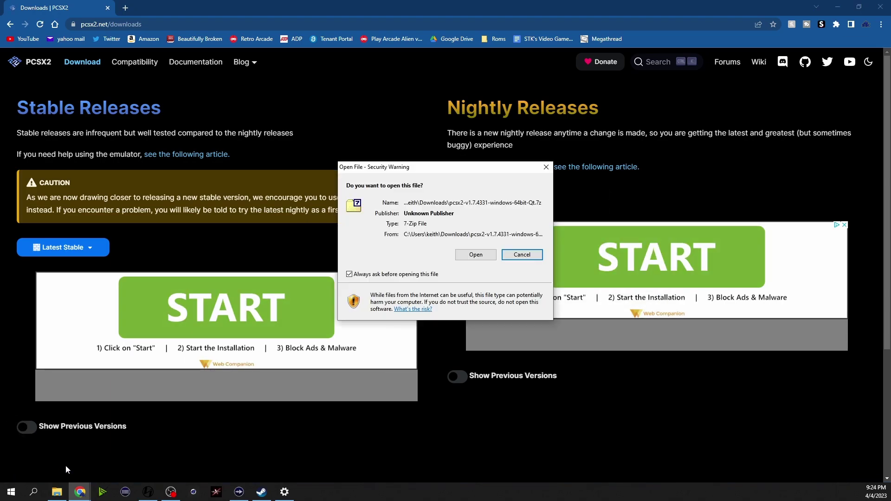
left_click(484, 256)
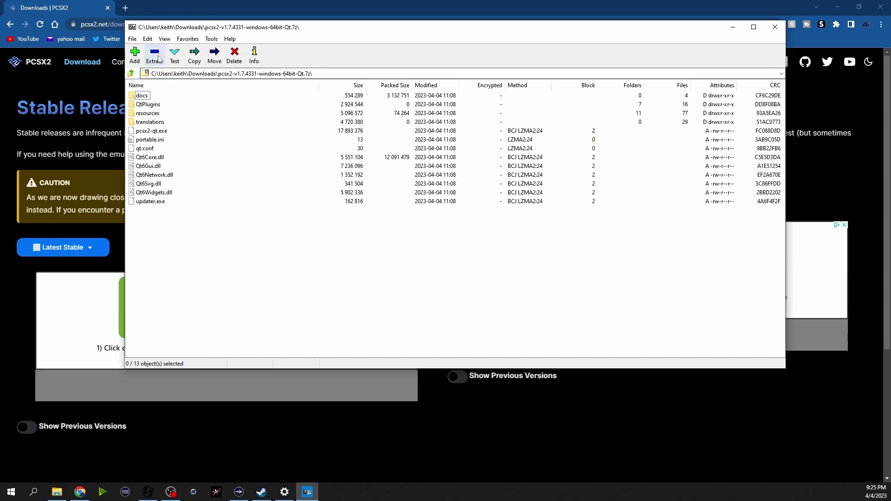
- Extract the whole archive to X:\Emulation\PS2\PCSX2\ and close the archive
left_click_drag(166, 243, 152, 98)
left_click(149, 274)
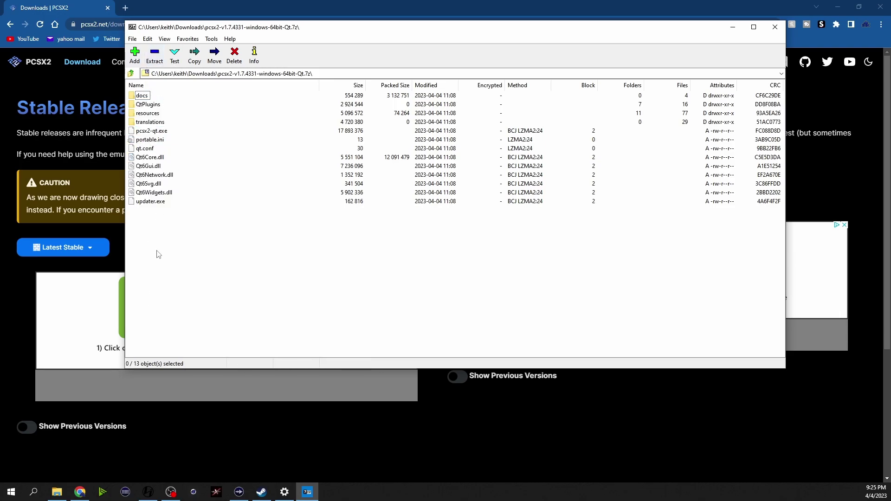
left_click(155, 55)
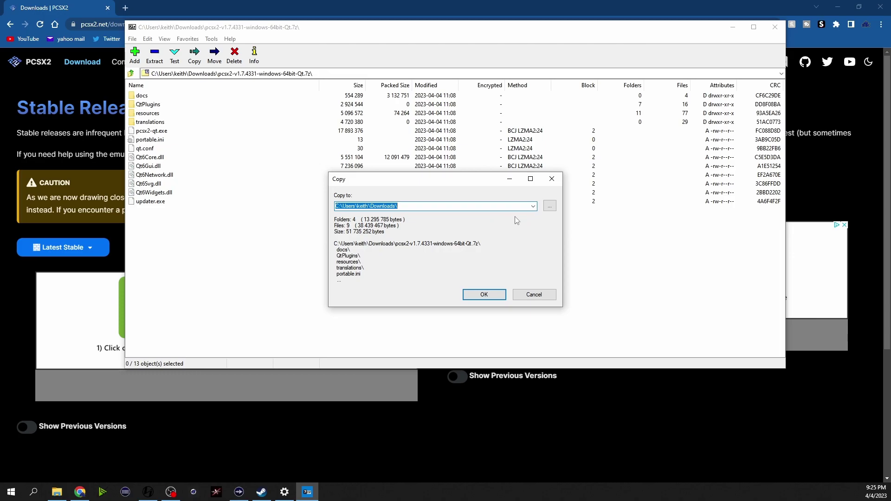
left_click(550, 206)
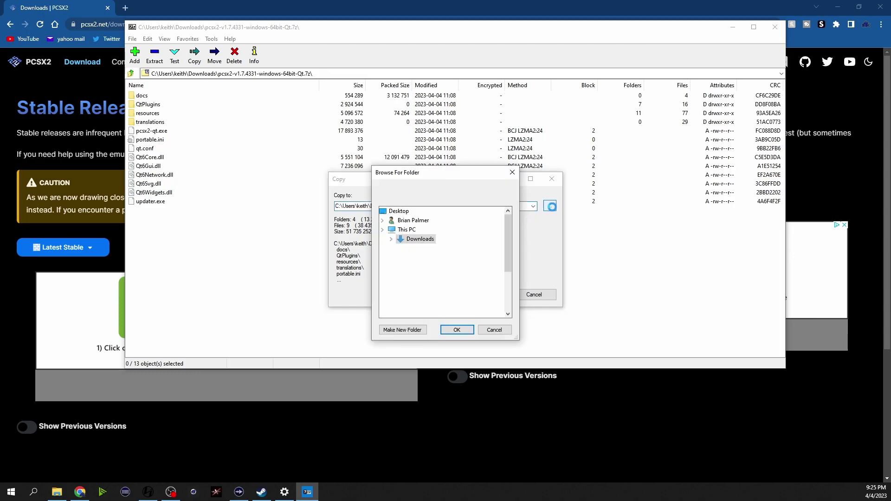
scroll(450, 297, "down", 2)
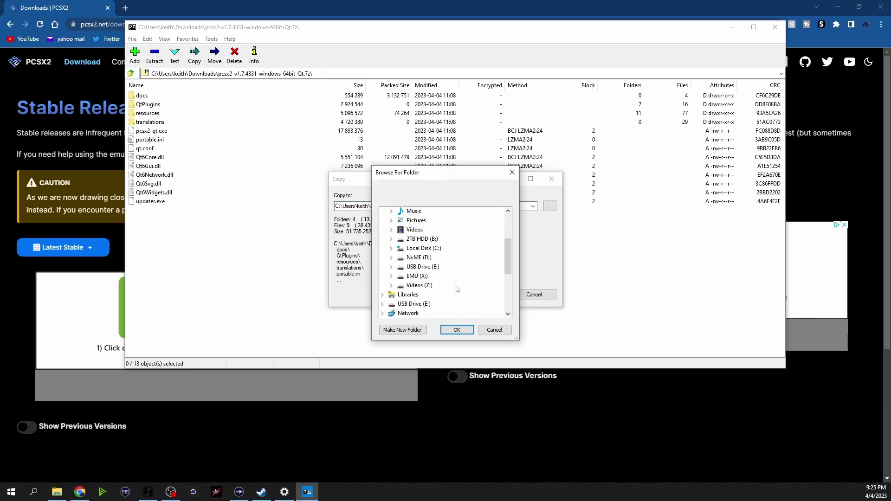
double_click(417, 276)
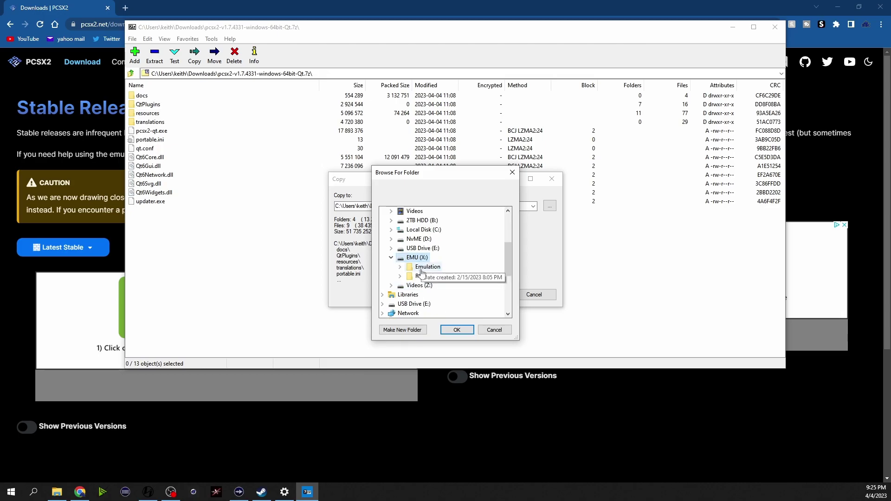
double_click(434, 269)
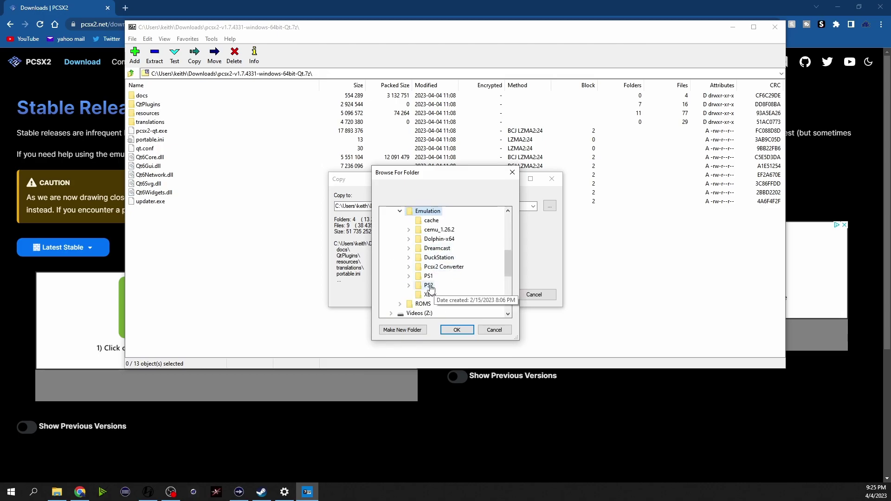
double_click(429, 286)
scroll(469, 265, "down", 8)
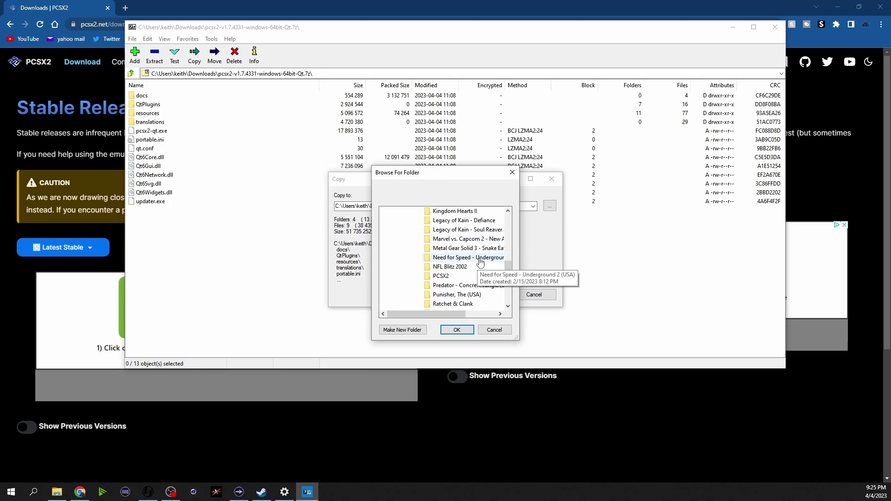
left_click(447, 278)
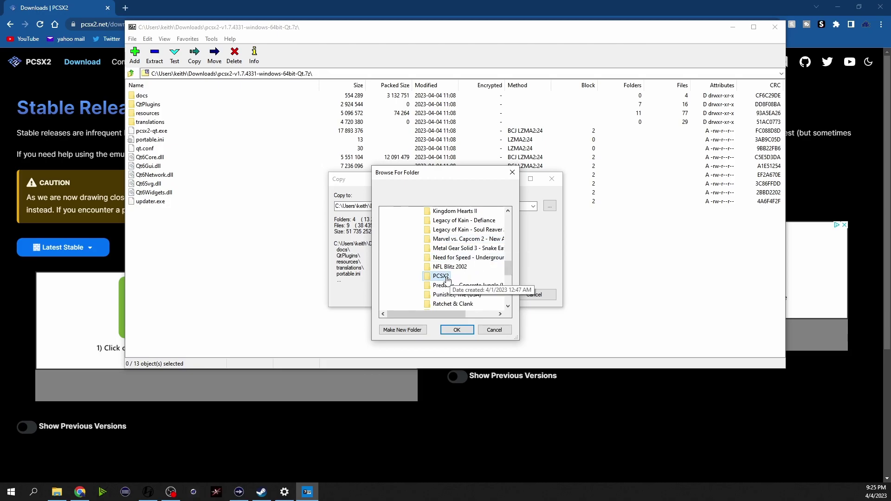
left_click(454, 332)
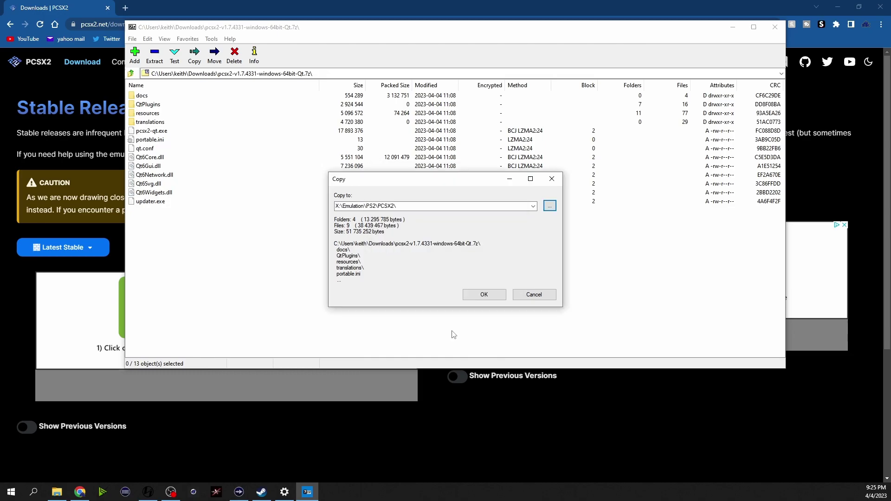
left_click(484, 296)
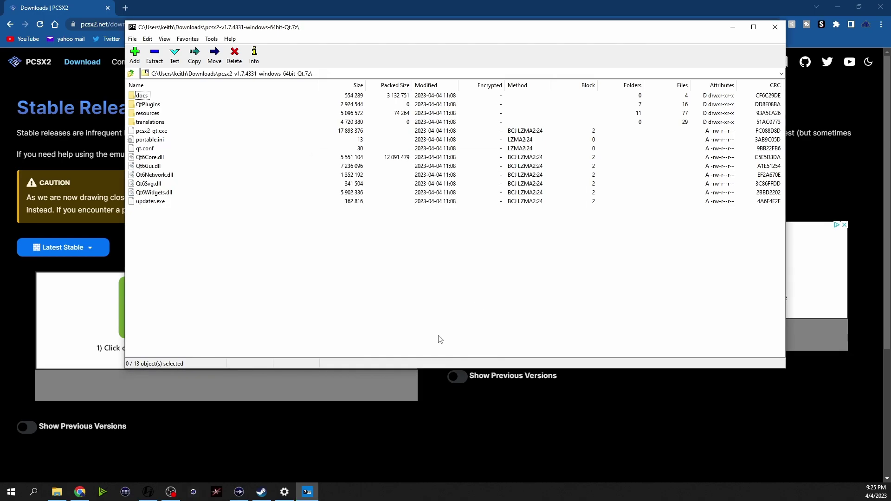
left_click(775, 27)
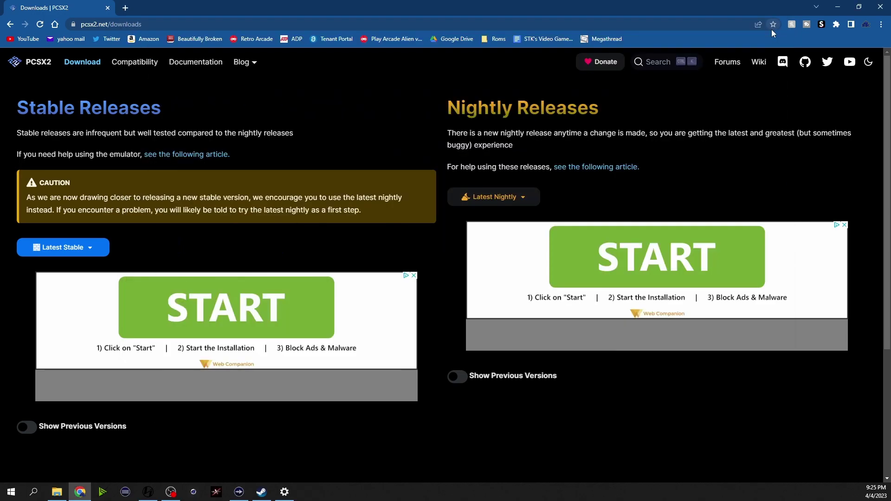
- Switch to File Explorer and open the PCSX2 folder inside X:\Emulation\PS2
left_click(837, 6)
left_click(57, 492)
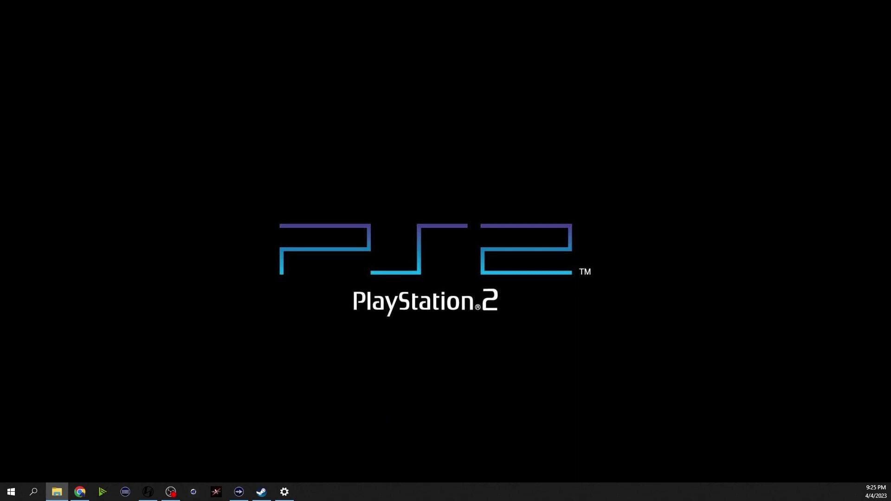
key("super+Up")
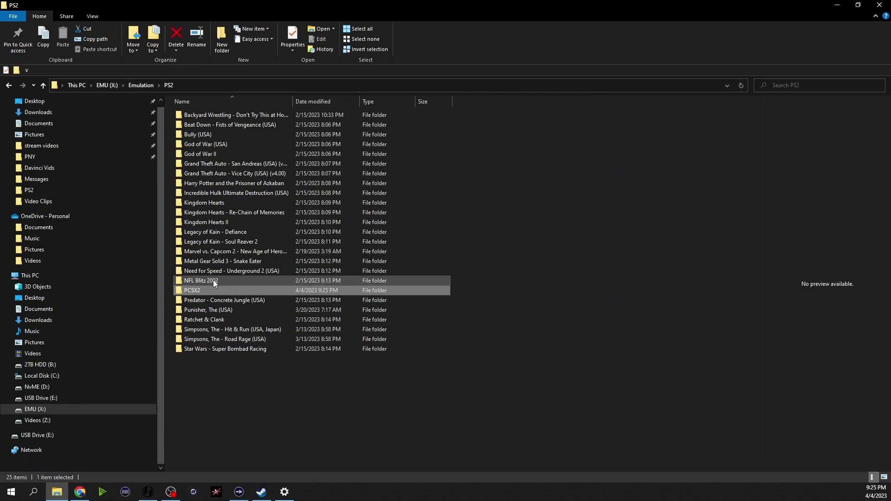
mouse_move(193, 292)
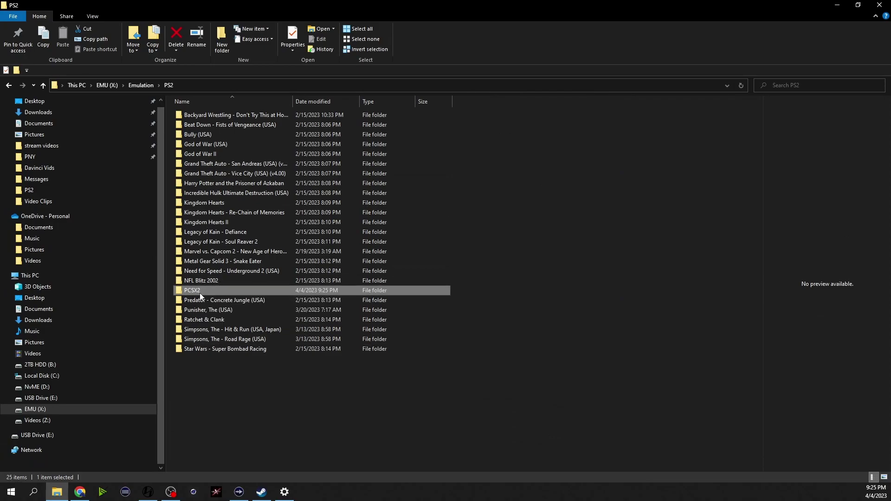
double_click(200, 293)
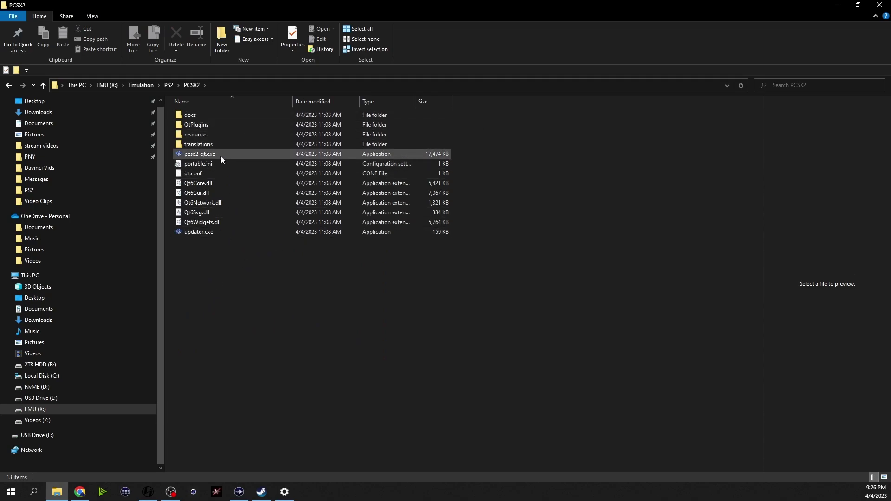
mouse_move(199, 165)
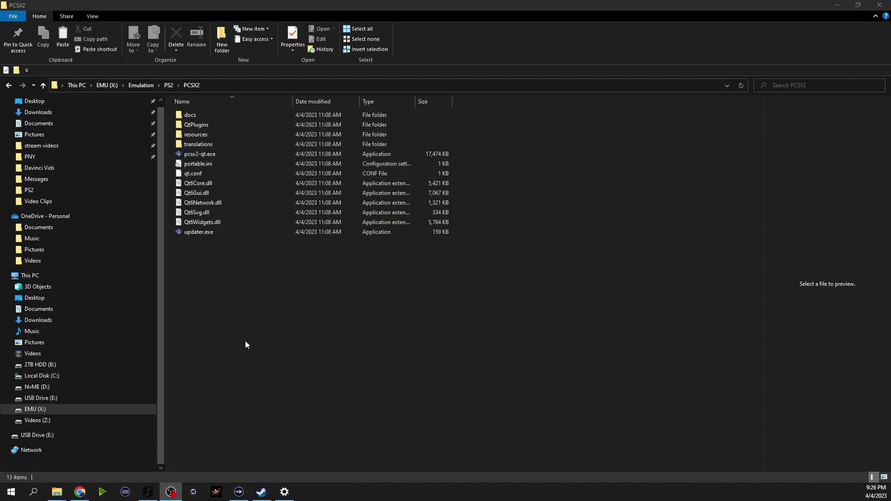
- Create a new folder named bios inside the PCSX2 folder
right_click(257, 278)
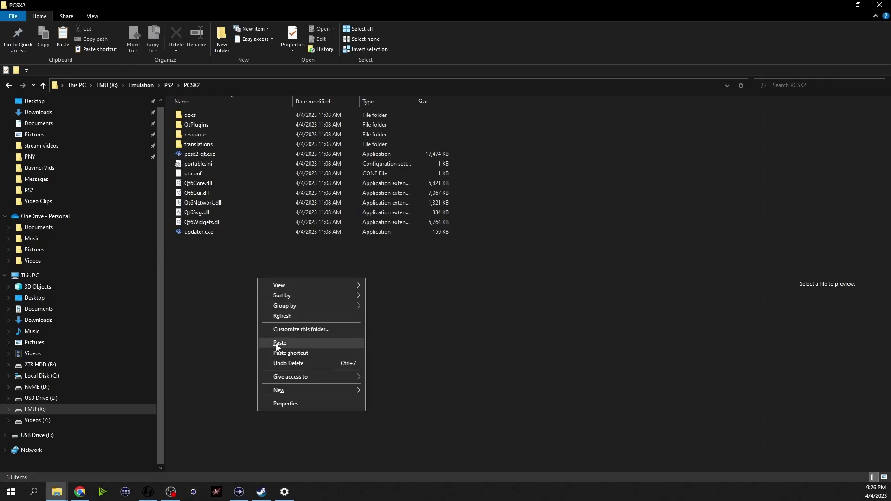
mouse_move(343, 391)
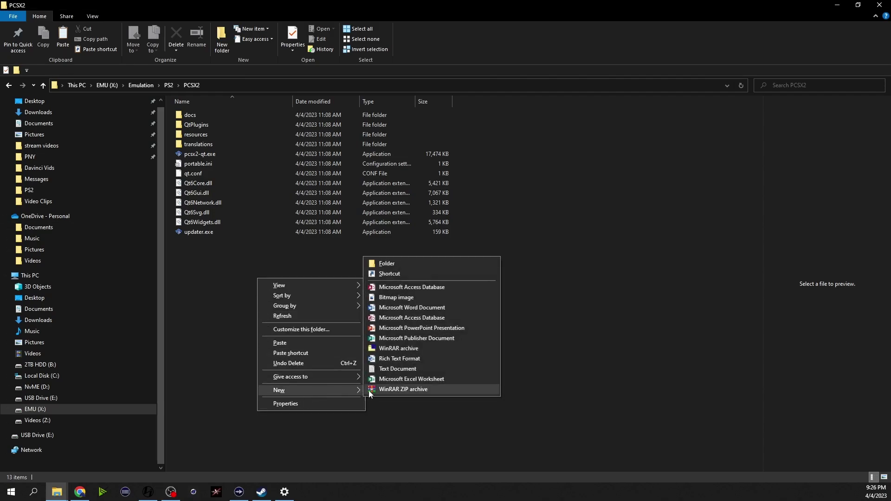
left_click(414, 260)
right_click(252, 370)
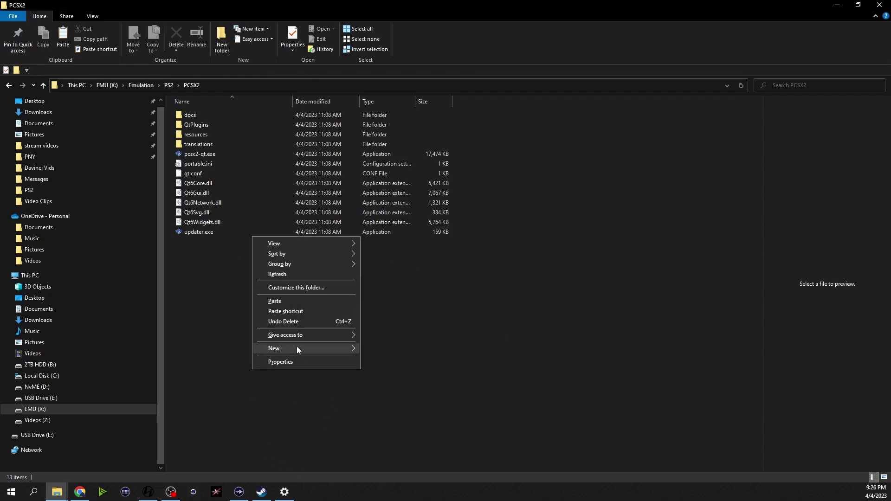
mouse_move(306, 348)
left_click(409, 350)
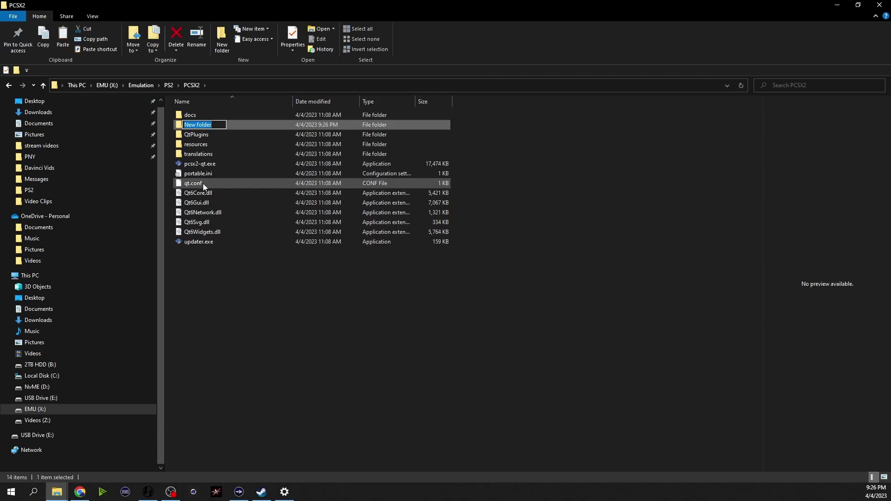
type("bios")
key("Return")
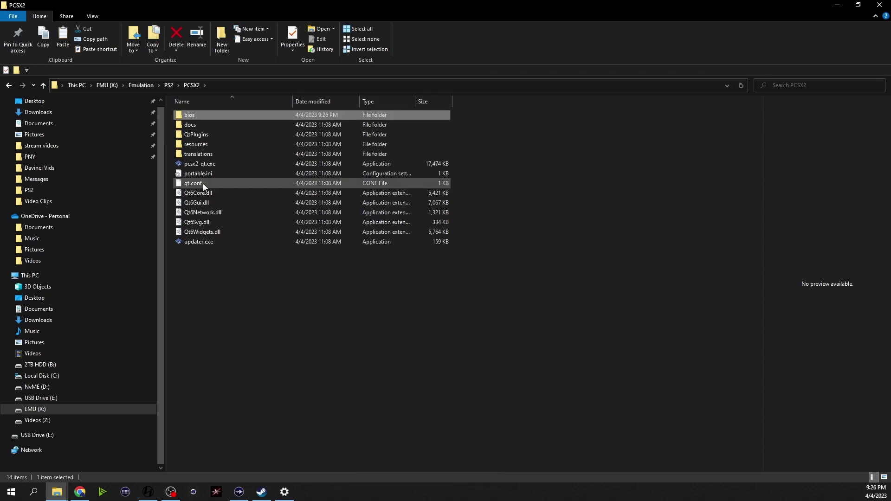
- Paste the copied PS2 BIOS files into the bios folder
double_click(201, 115)
right_click(221, 132)
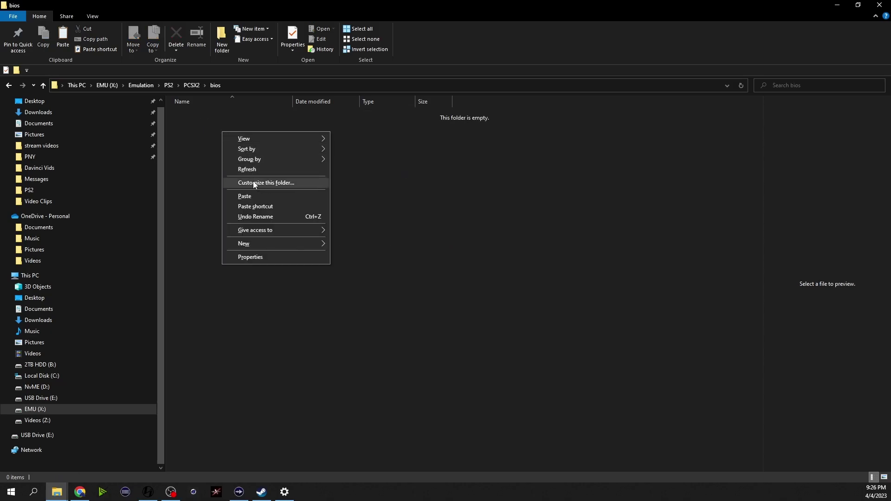
left_click(255, 196)
left_click(360, 352)
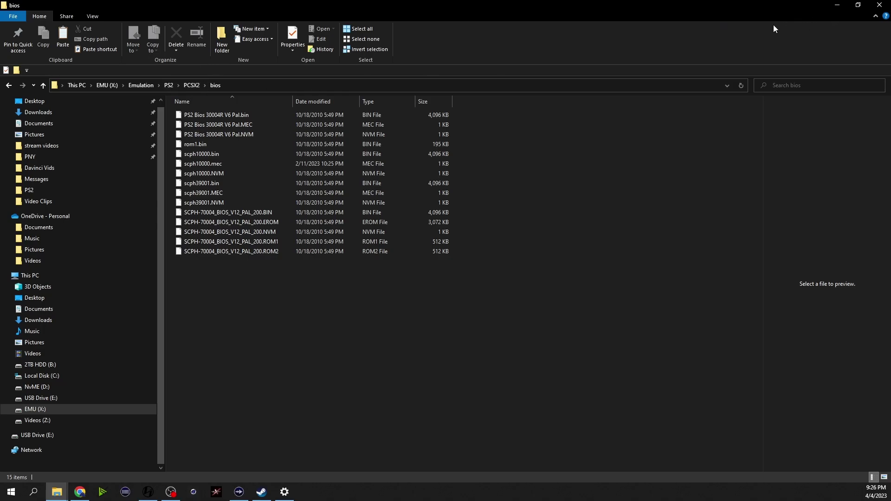
- Return to the PCSX2 folder and launch pcsx2-qt.exe
left_click(191, 85)
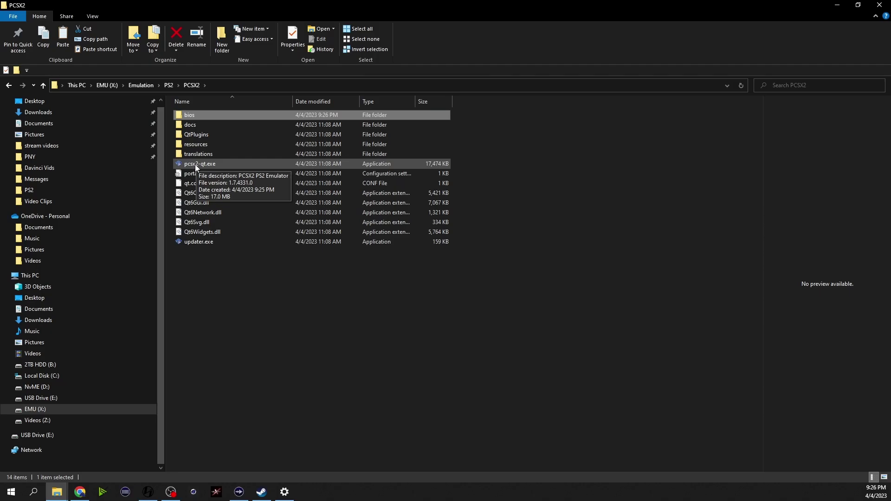
double_click(195, 165)
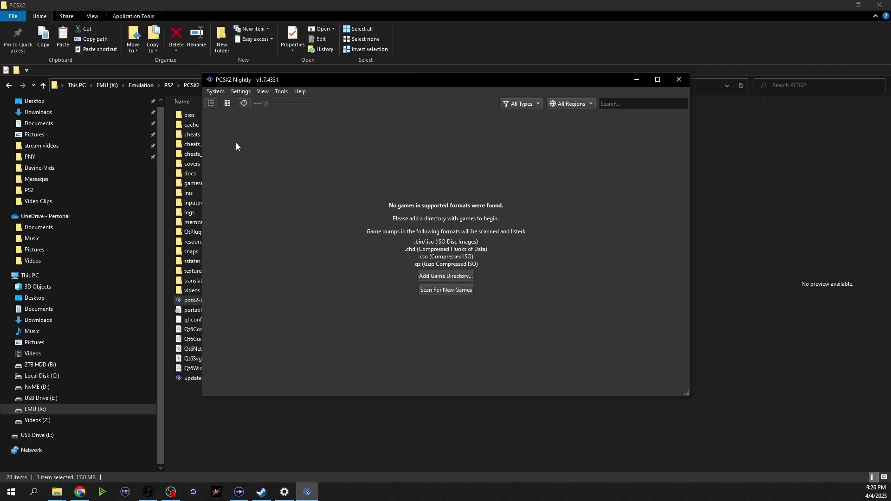
- Switch back to File Explorer and go up to the PS2 folder
left_click(168, 86)
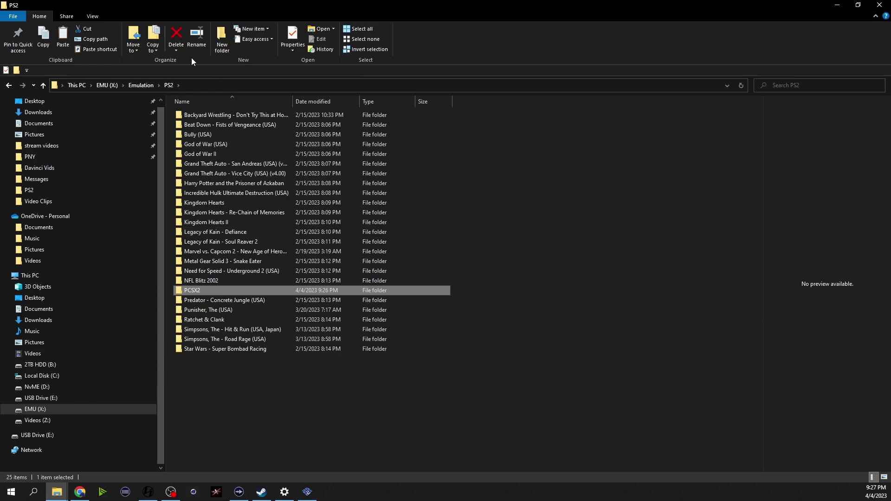
left_click(168, 85)
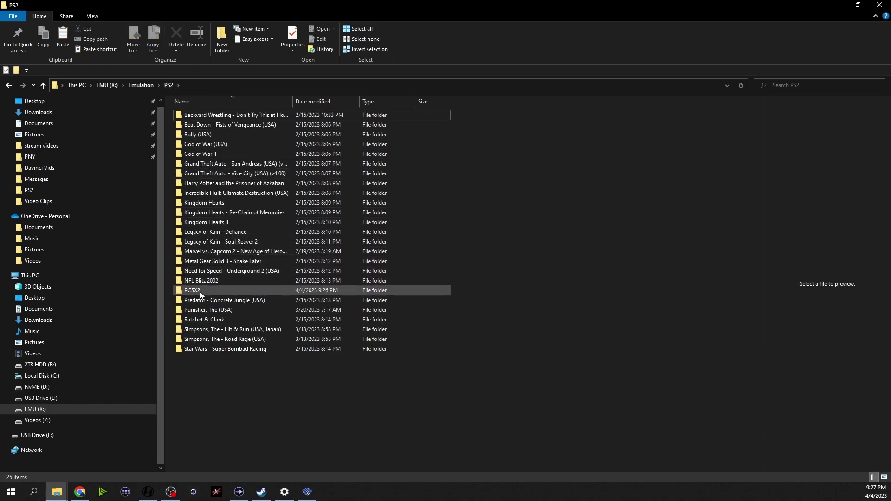
- Open the PCSX2 folder, launch pcsx2-qt.exe and maximize its window
mouse_move(200, 291)
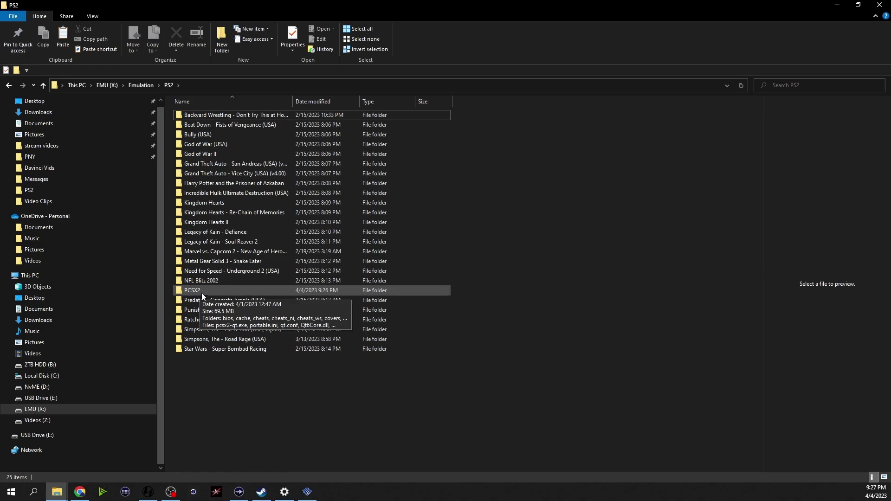
double_click(204, 290)
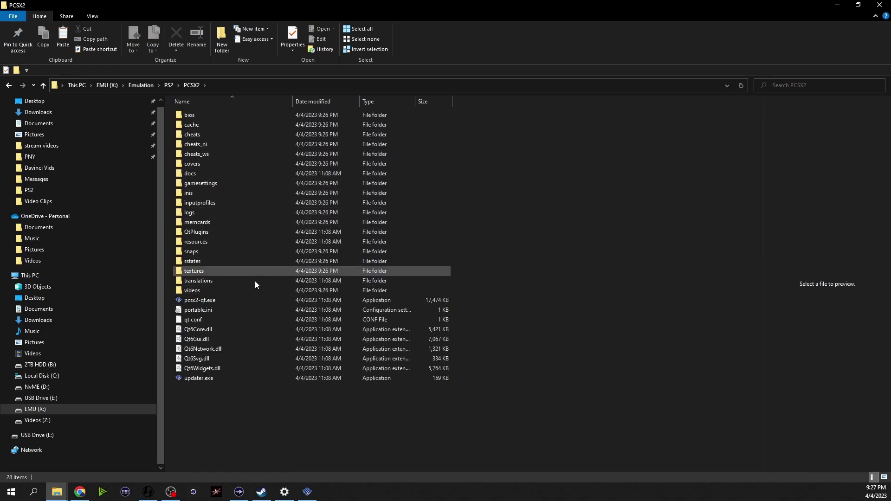
double_click(199, 301)
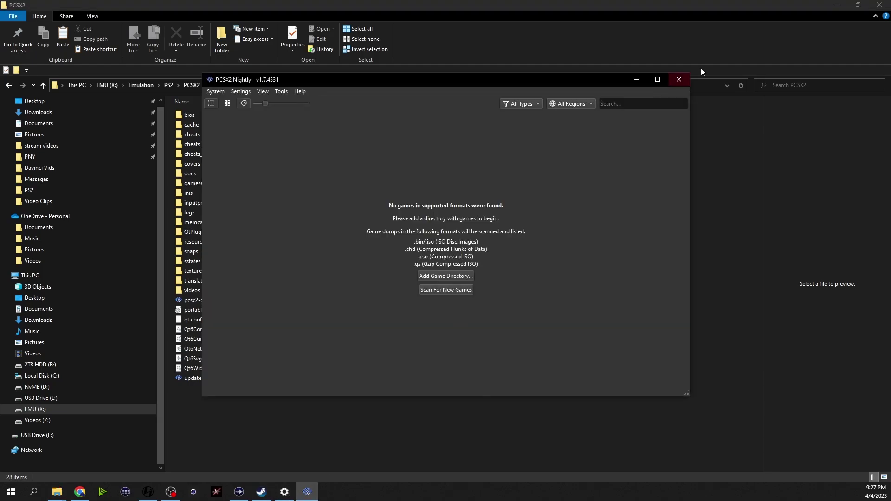
left_click(657, 80)
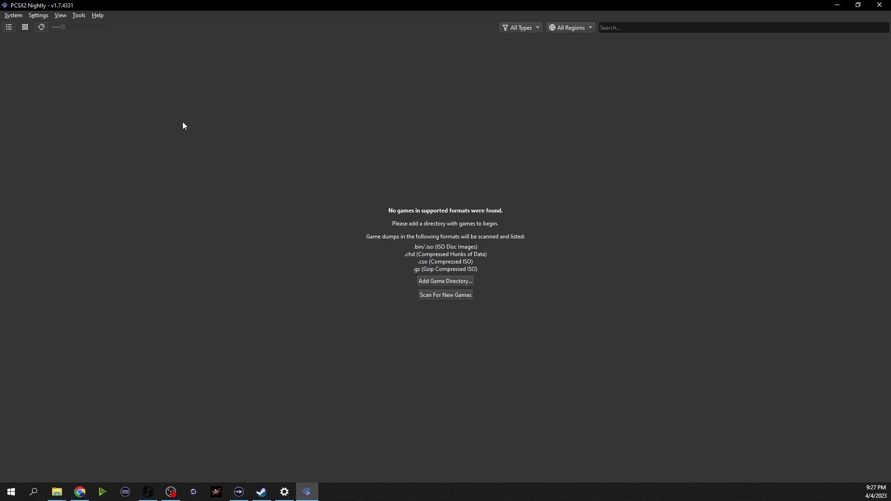
- Set the BIOS directory to X:\Emulation\PS2\PCSX2\bios and choose the USA BIOS scph39001.bin
left_click(20, 18)
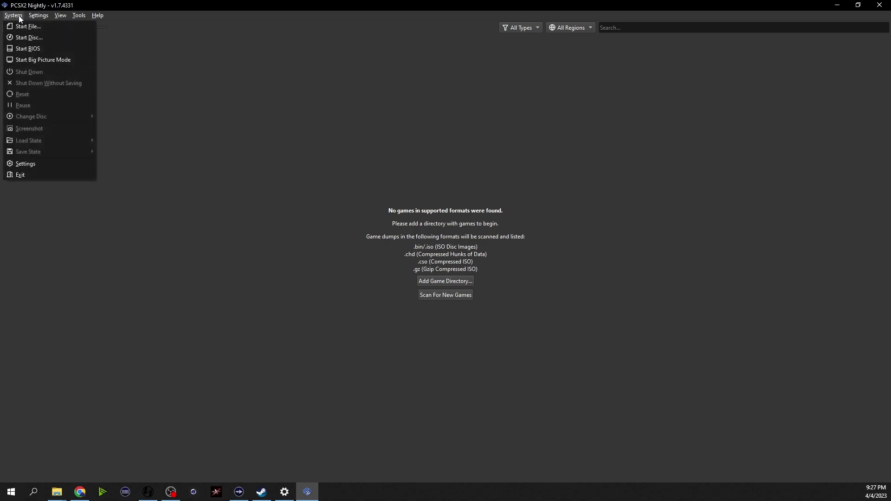
mouse_move(35, 18)
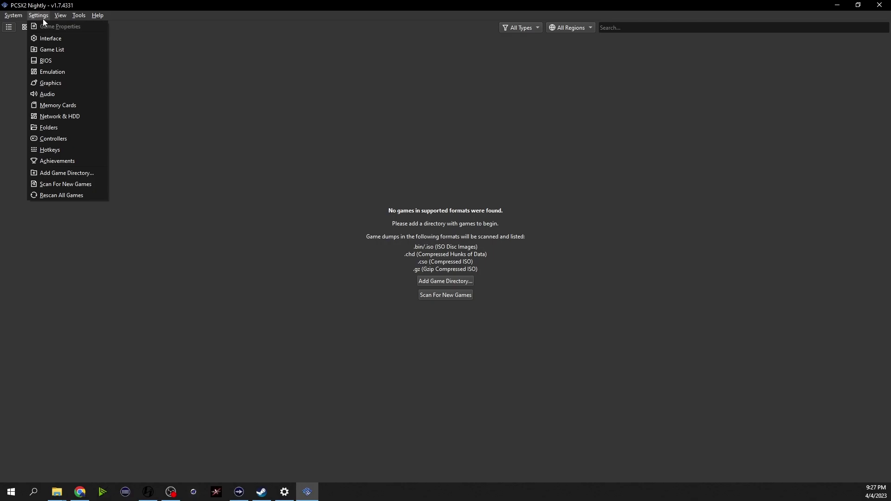
left_click(47, 59)
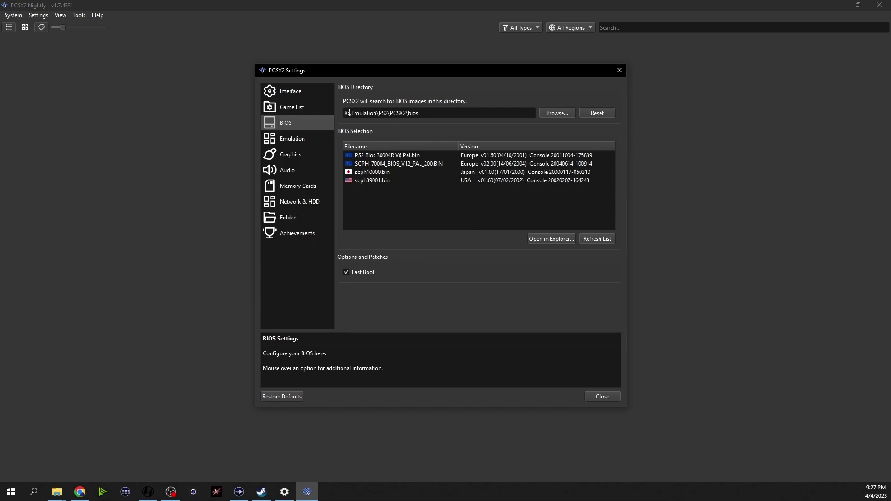
left_click_drag(350, 113, 440, 112)
left_click(500, 110)
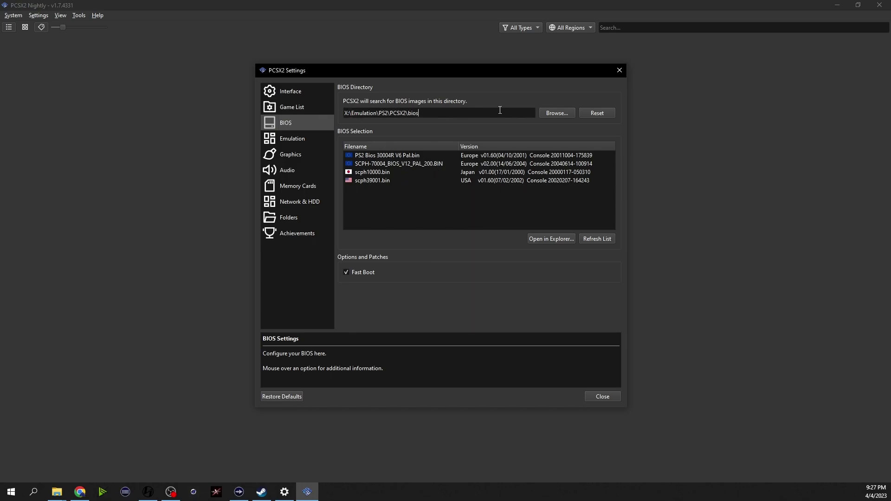
left_click(550, 115)
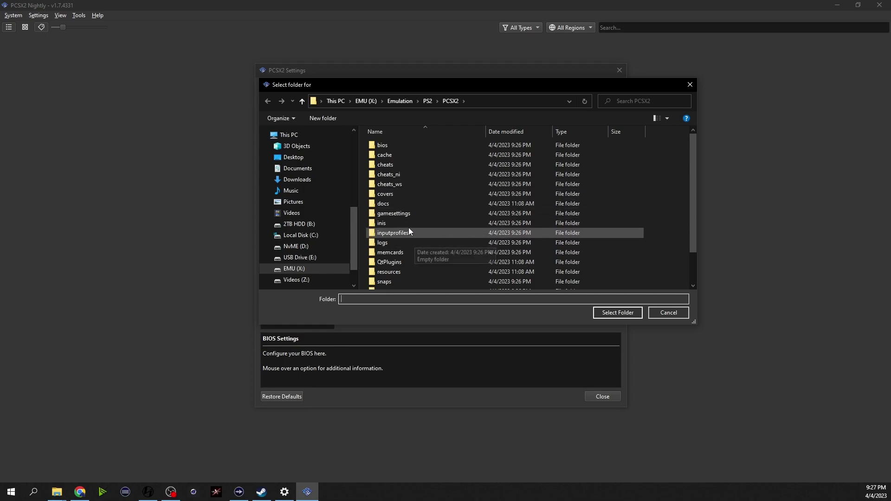
double_click(394, 144)
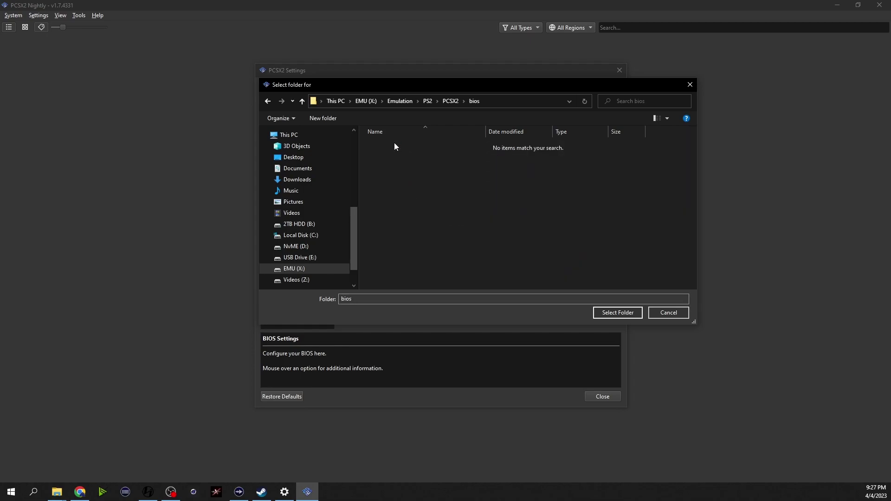
left_click(625, 311)
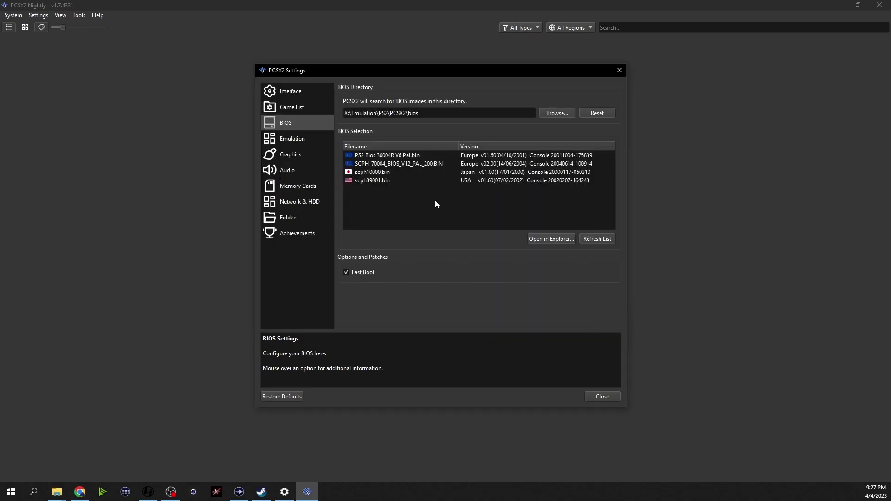
left_click(432, 180)
- Add X:\Emulation\PS2 as a game search directory with recursive scanning
left_click(287, 107)
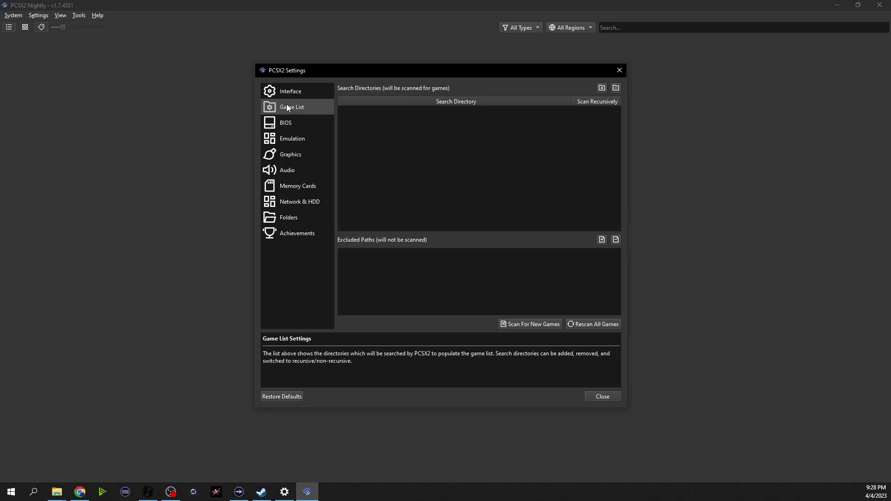
left_click(602, 88)
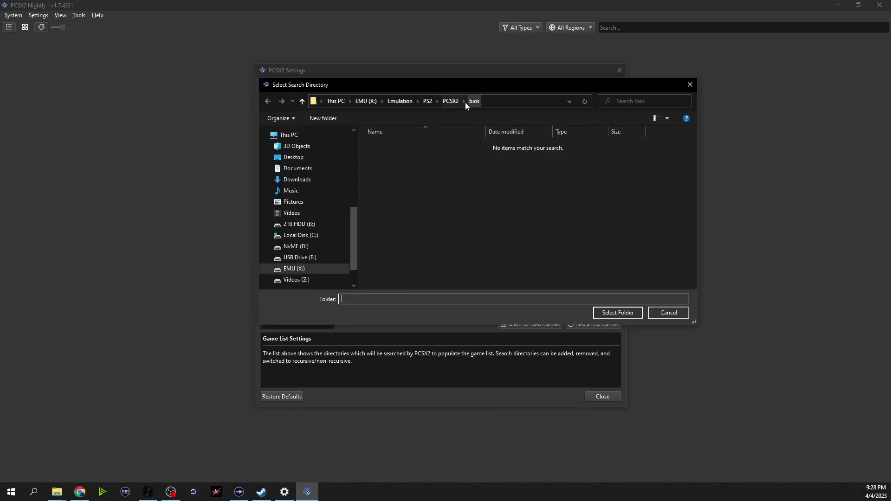
left_click(450, 101)
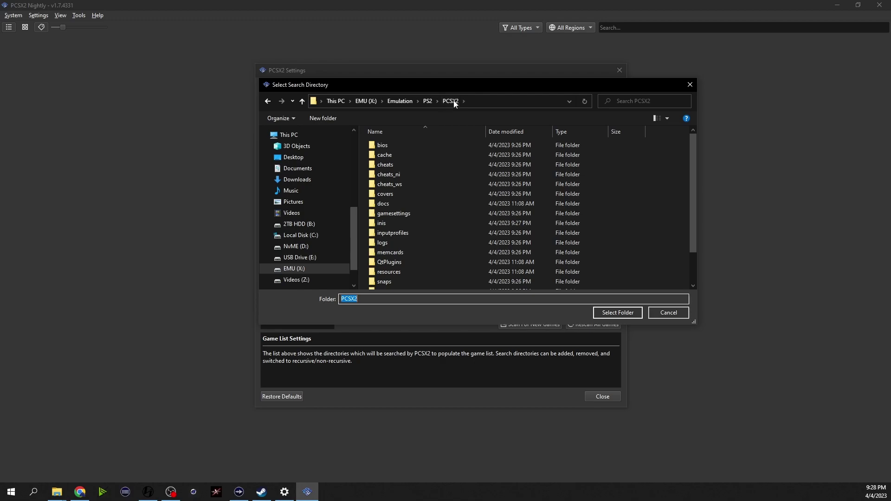
left_click(427, 101)
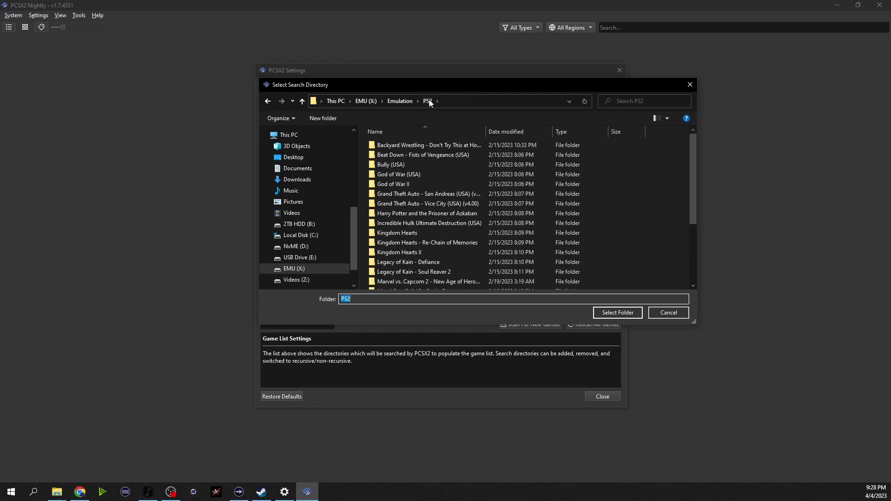
left_click(613, 312)
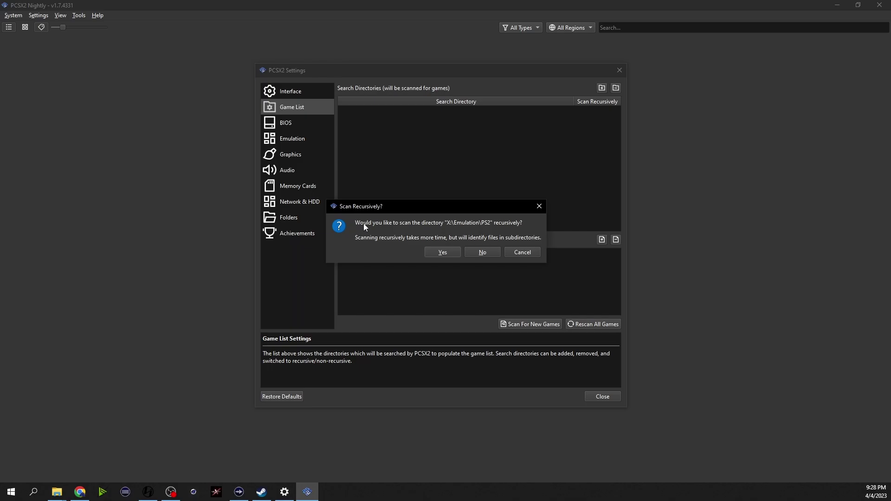
left_click(447, 253)
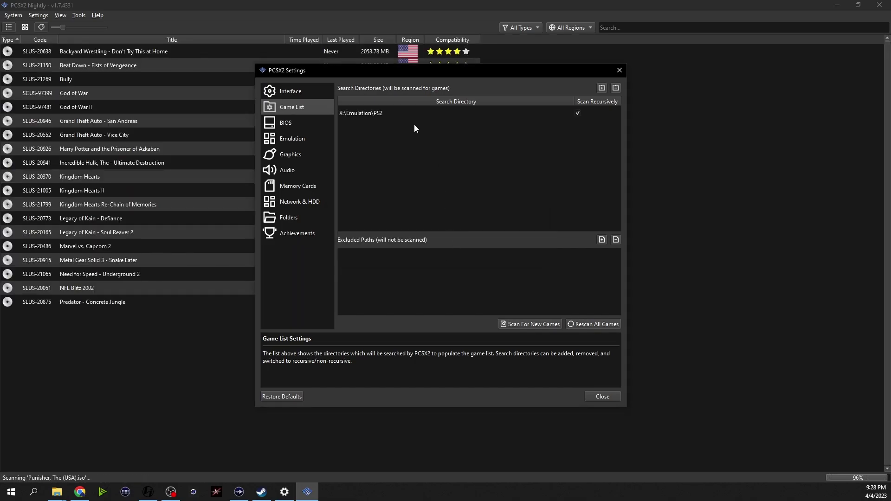
- Close the settings window and display the game list as a cover grid
left_click_drag(413, 74, 652, 66)
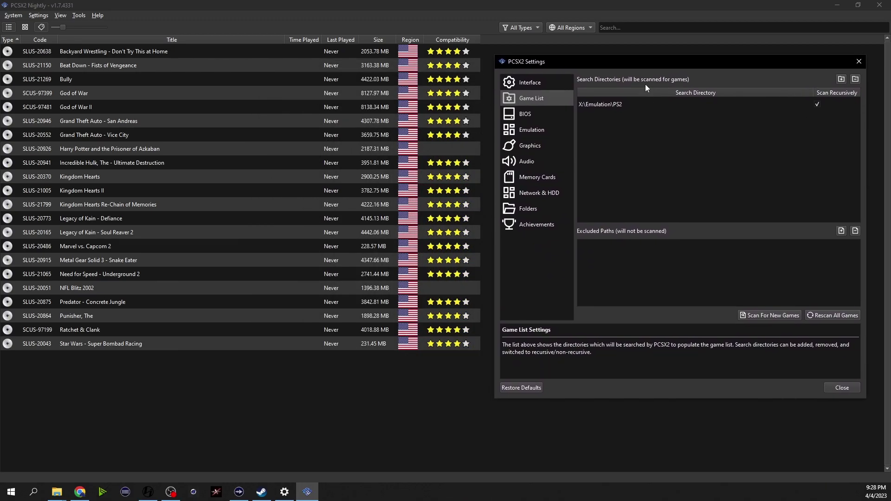
left_click(859, 62)
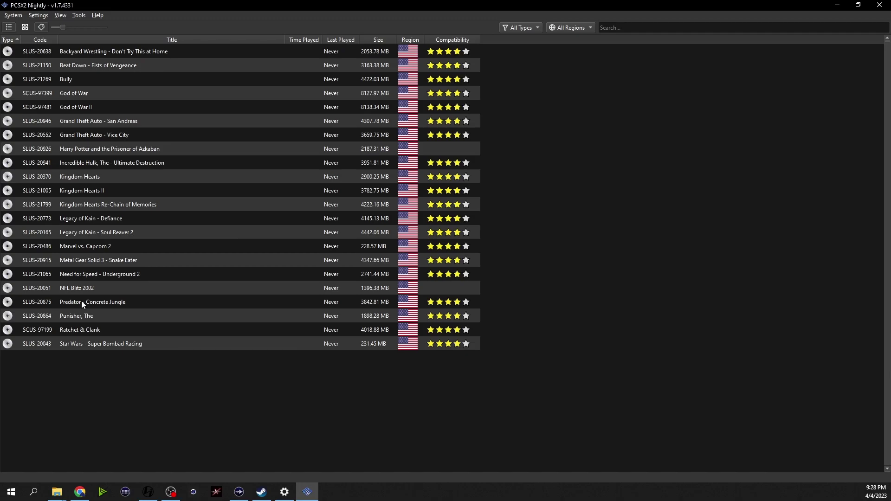
left_click(26, 28)
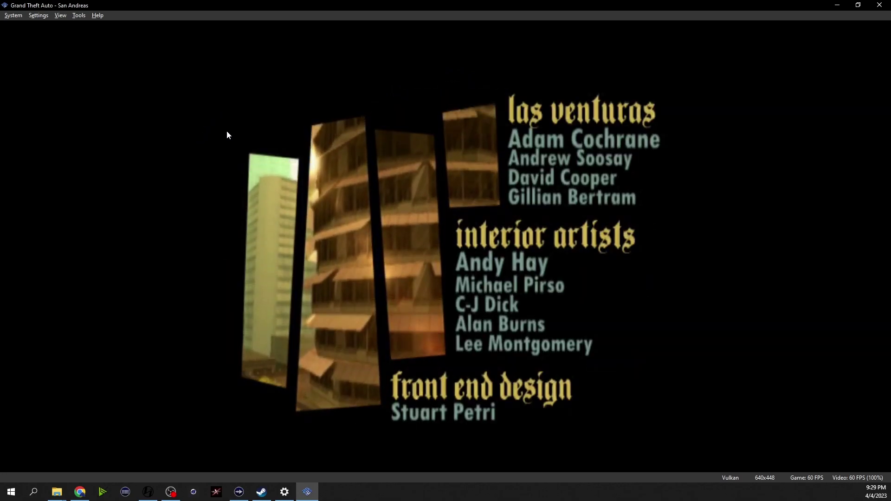
- Shut down the running Grand Theft Auto - San Andreas game and confirm the shutdown
left_click(21, 15)
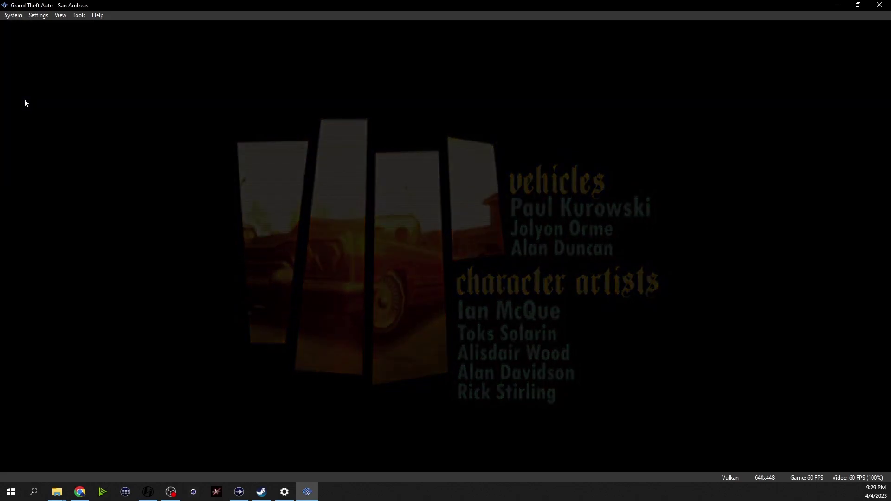
left_click(13, 17)
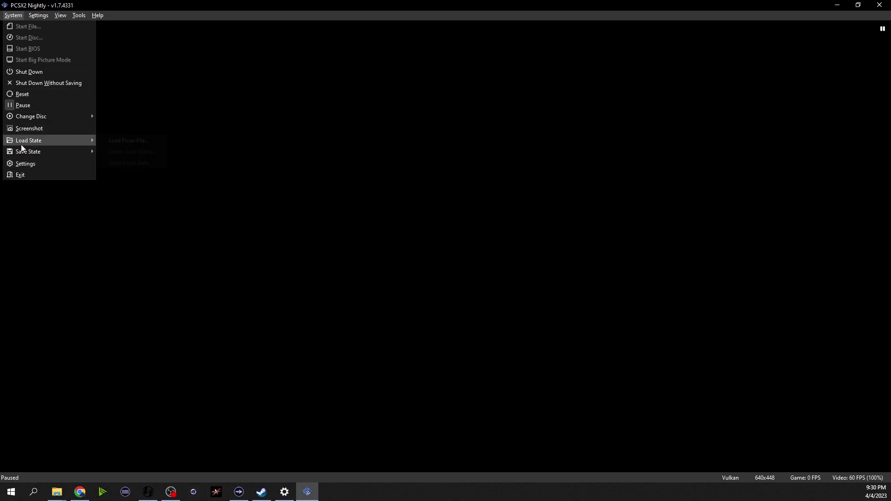
mouse_move(37, 152)
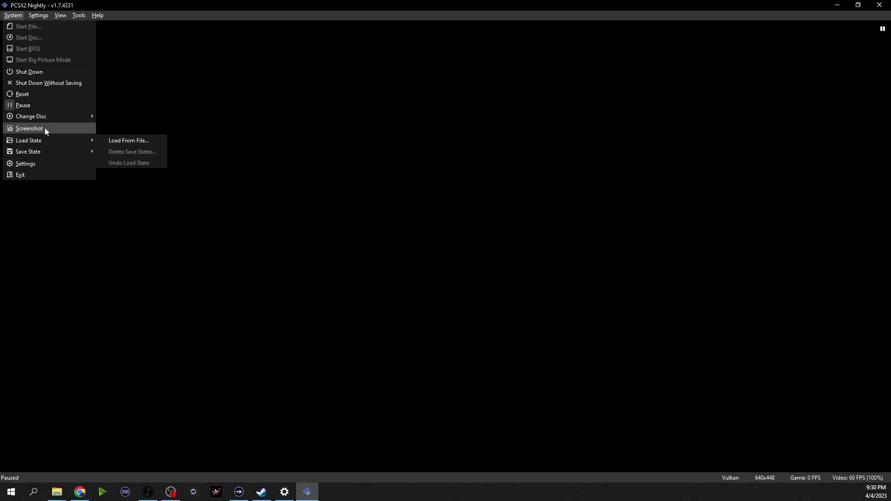
mouse_move(59, 117)
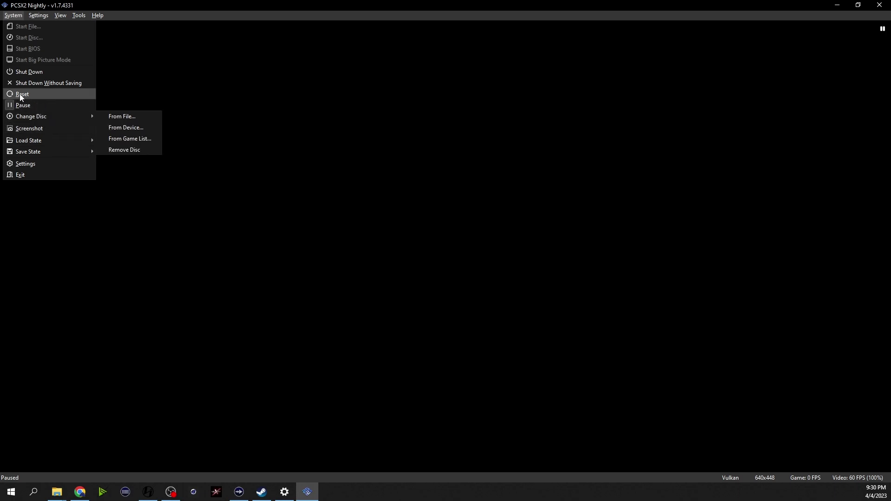
left_click(29, 72)
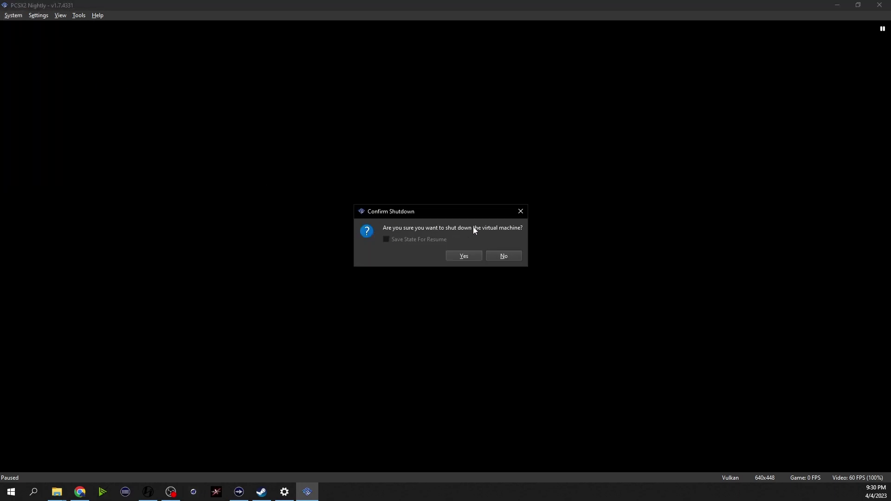
left_click(466, 257)
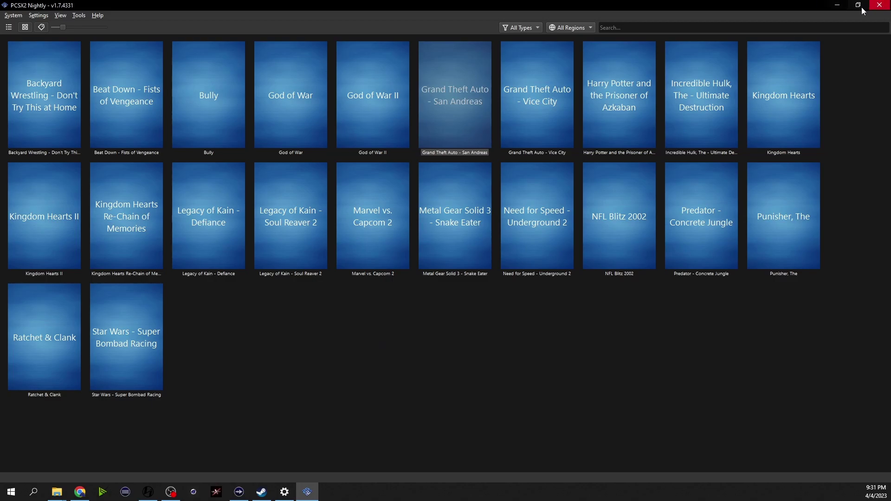
- Minimize the emulator and open the Grand Theft Auto - San Andreas (USA) (v3.00) folder inside PS2 in File Explorer
left_click(837, 5)
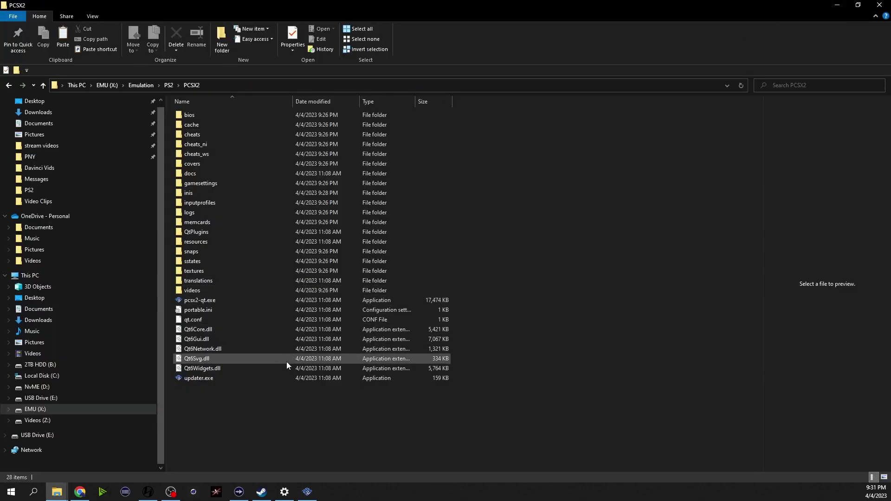
left_click(168, 86)
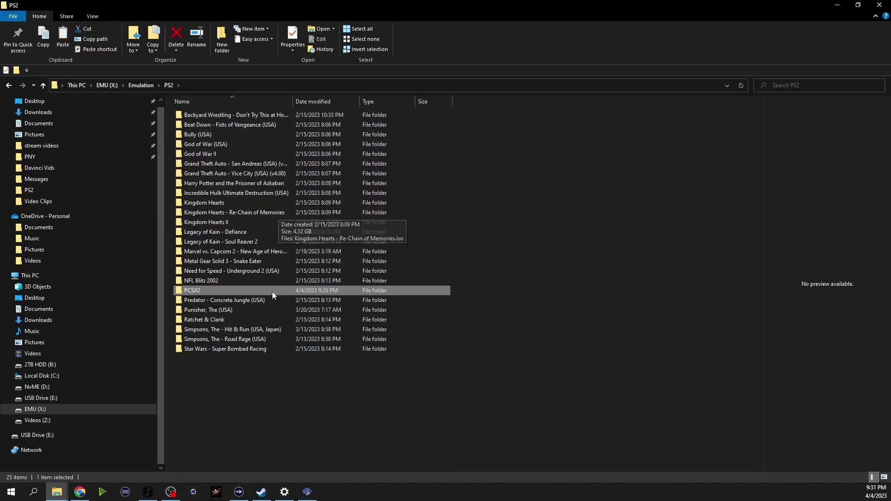
left_click(245, 166)
double_click(244, 165)
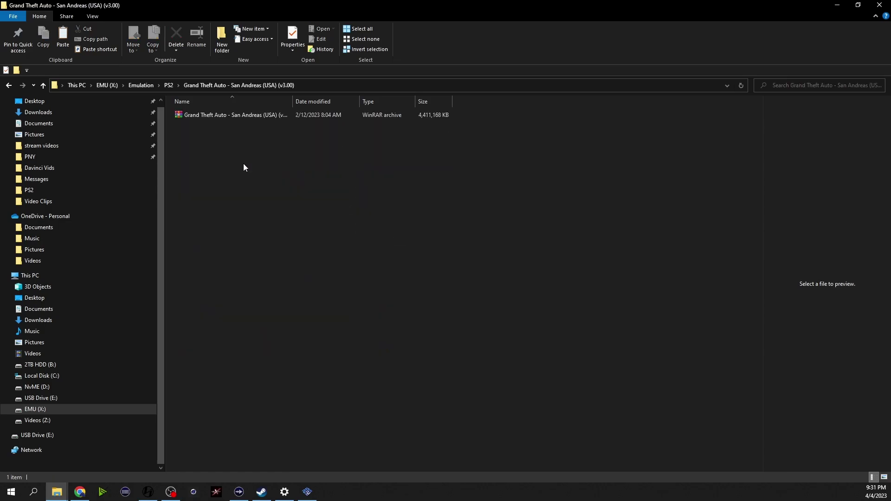
- Check the file type of the Grand Theft Auto - San Andreas game file in its properties
left_click_drag(419, 115, 425, 116)
right_click(425, 116)
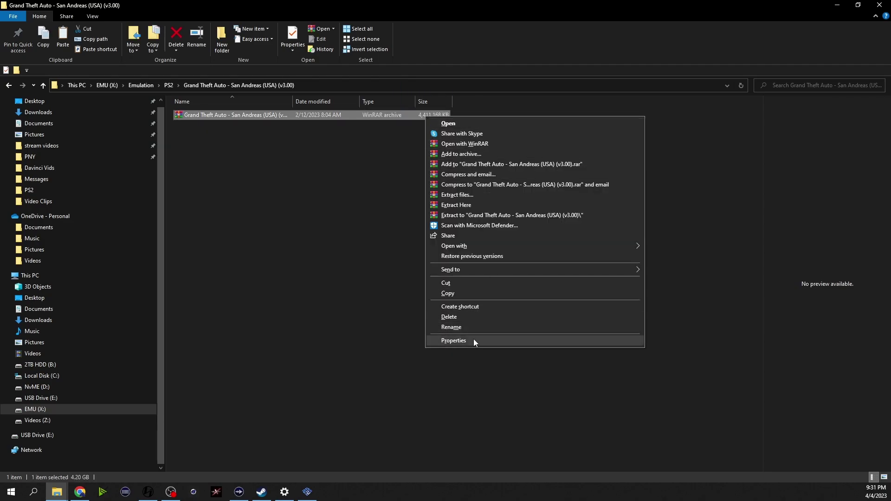
left_click(473, 339)
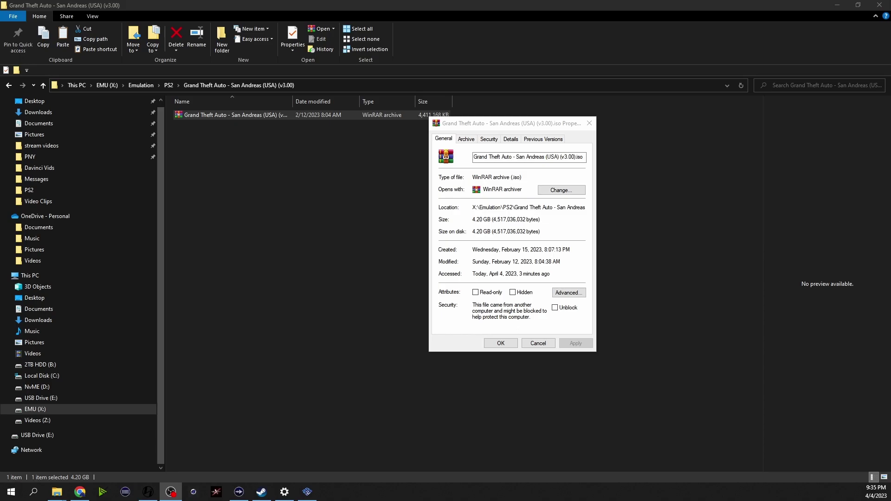
left_click(588, 123)
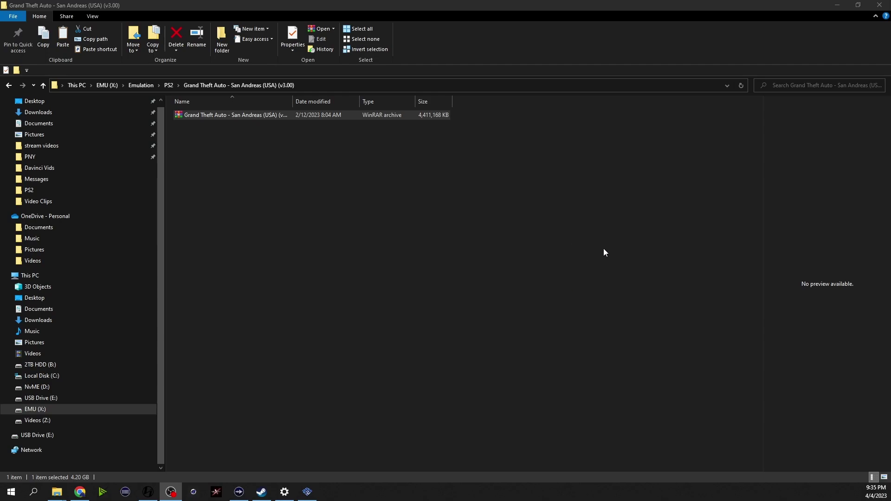
- Go back up to the PS2 folder, bring PCSX2 to the front, and switch to Chrome
left_click(43, 86)
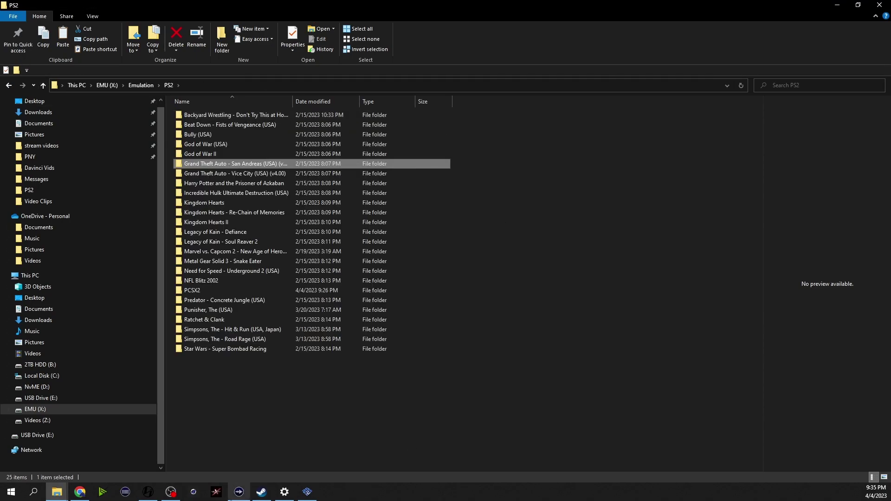
left_click(308, 492)
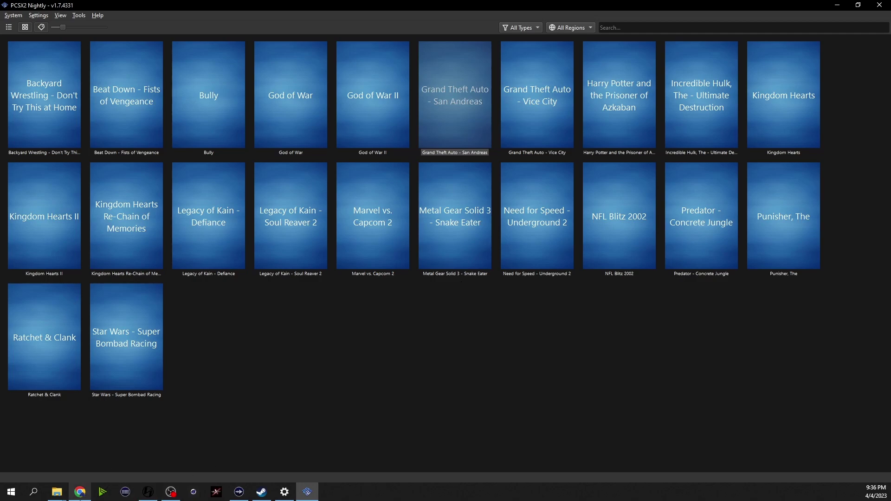
left_click(80, 492)
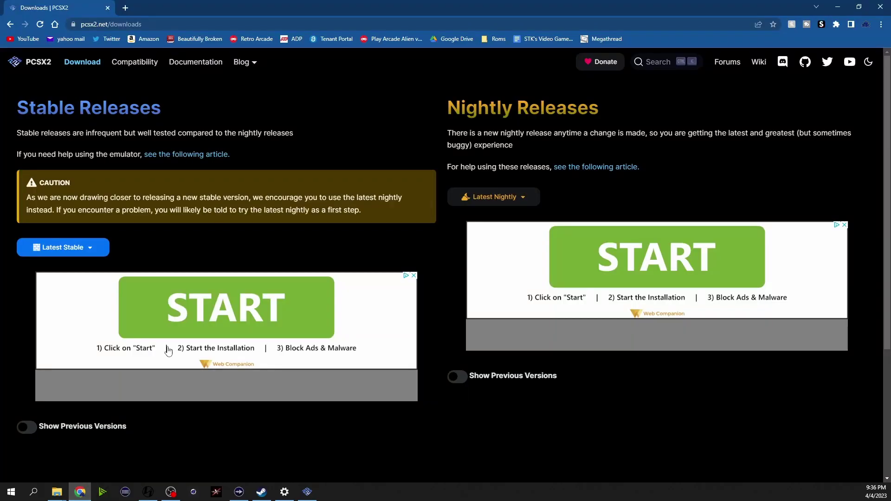
- Open the RetroAchievements website, retroachievements.org, in place of the PCSX2 downloads page
left_click(133, 22)
type("ret")
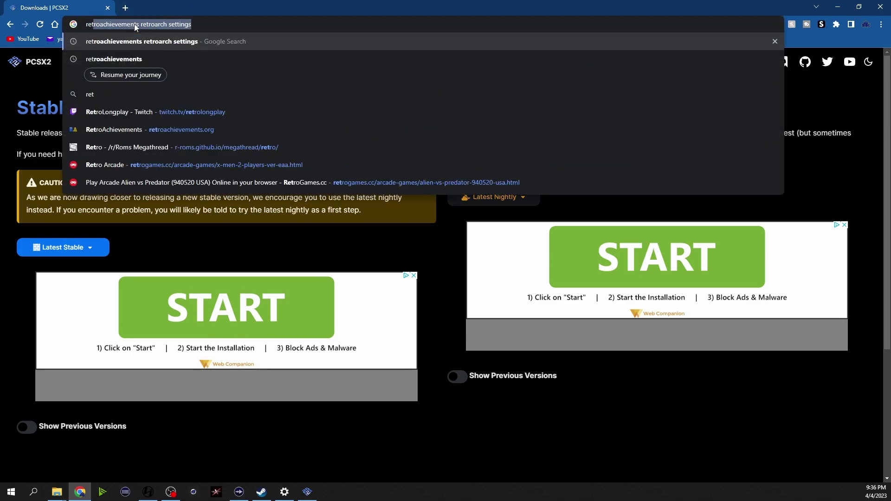
type("roa")
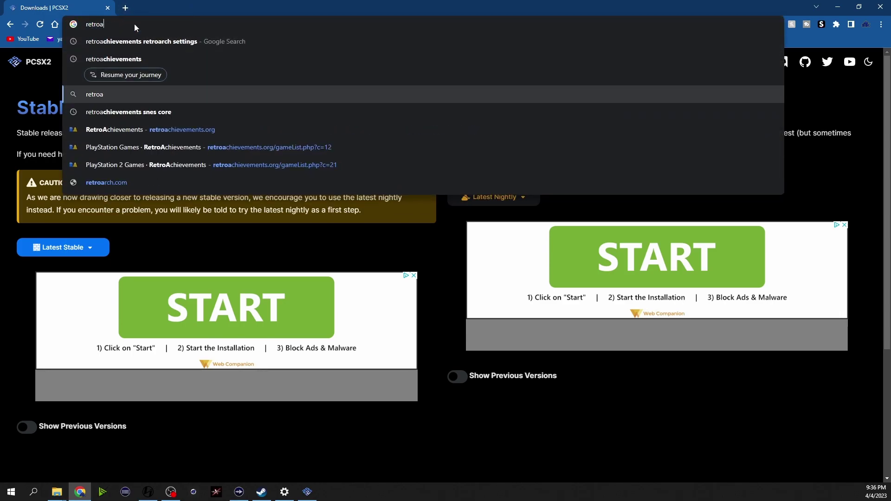
key("Down")
key("Down")
key("Return")
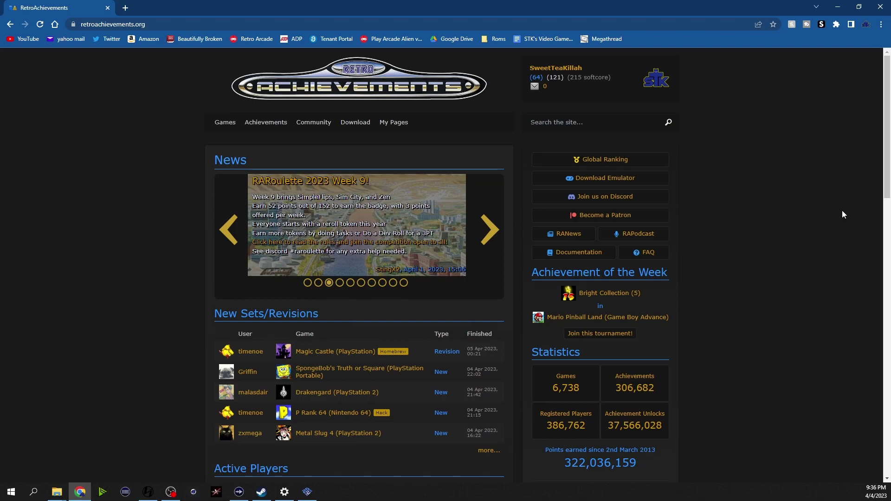
- Look over the RetroAchievements home page, then open and examine the account's list of unlocked achievements
scroll(706, 168, "down", 3)
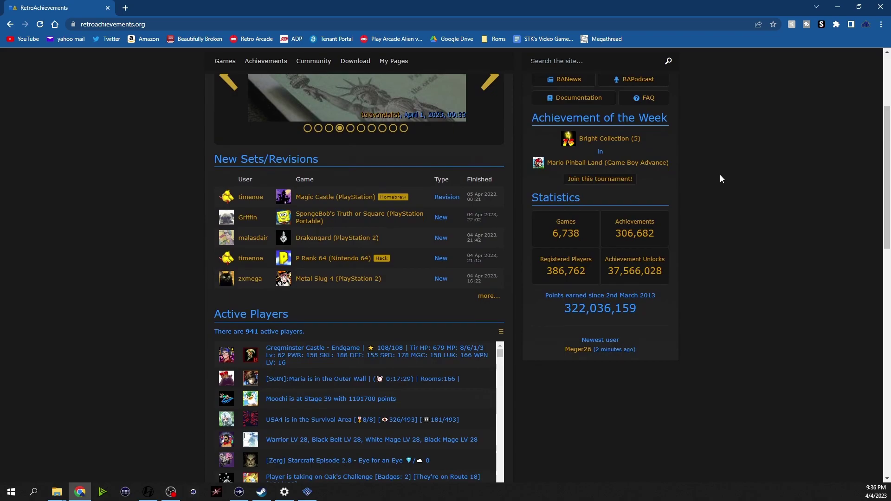
scroll(723, 209, "down", 1)
scroll(726, 246, "up", 5)
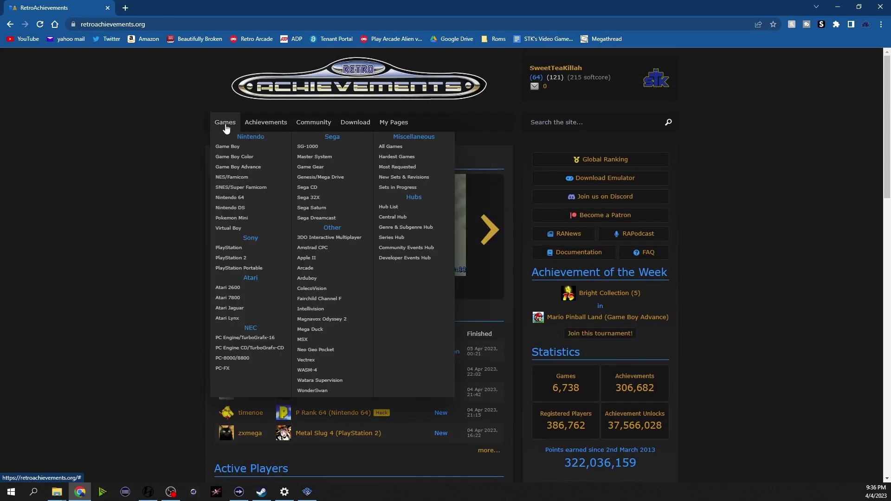
mouse_move(392, 133)
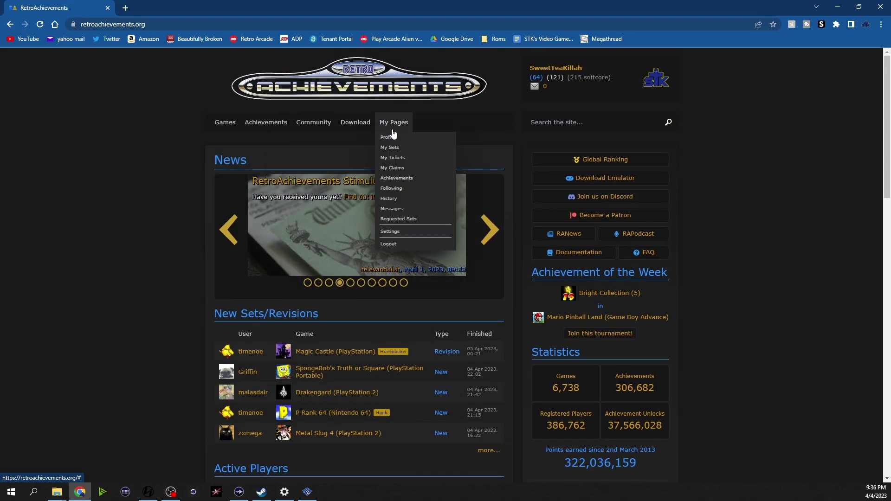
left_click(408, 179)
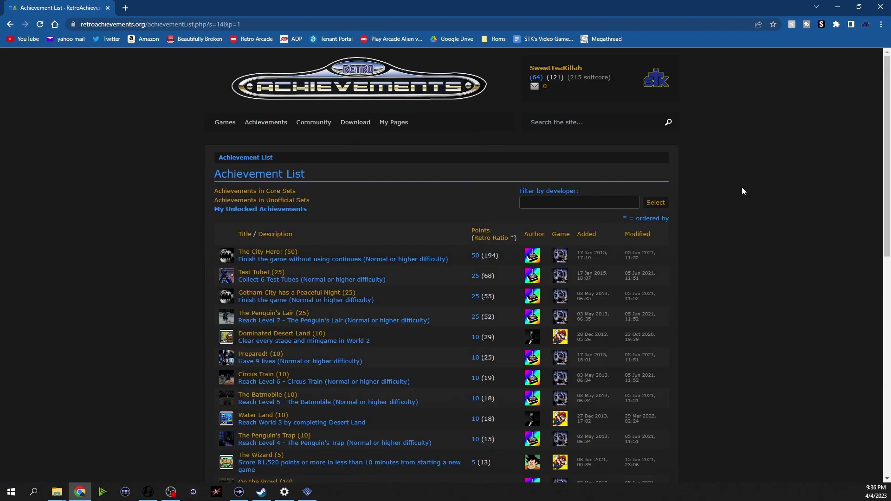
scroll(728, 209, "down", 3)
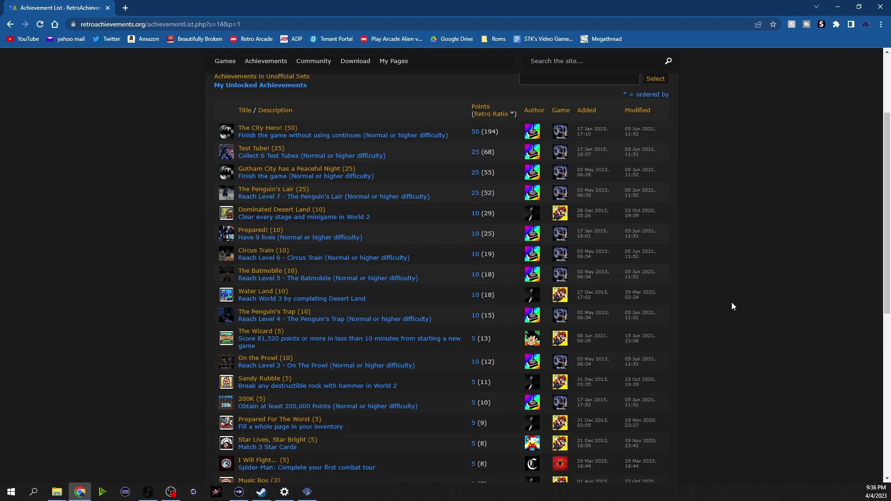
- Switch back to PCSX2 and turn on Enable Achievements in its achievements settings
left_click(834, 9)
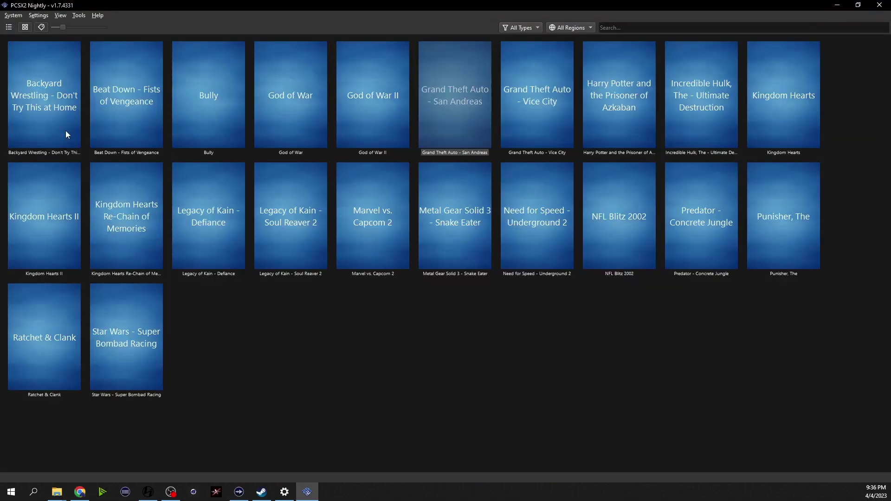
left_click(37, 17)
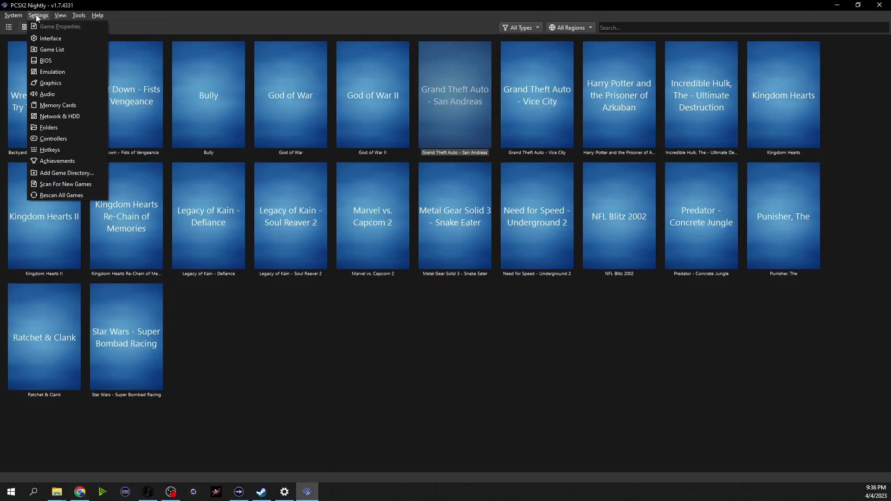
left_click(57, 161)
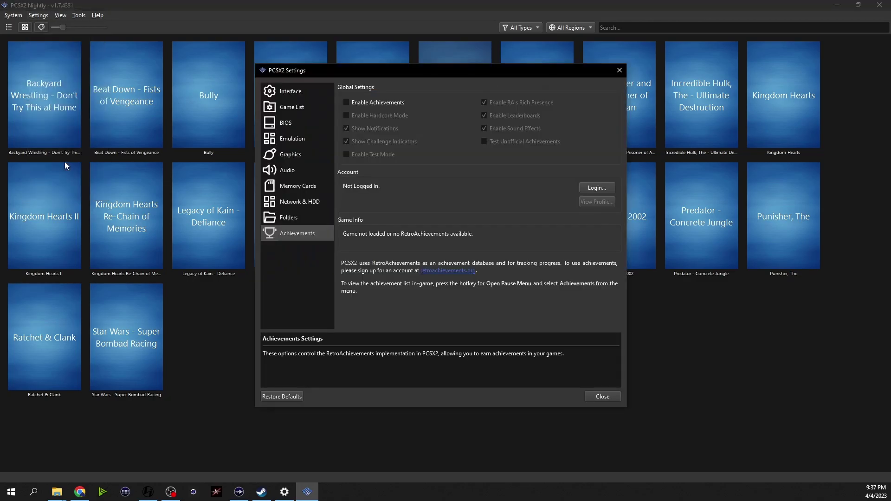
left_click(346, 101)
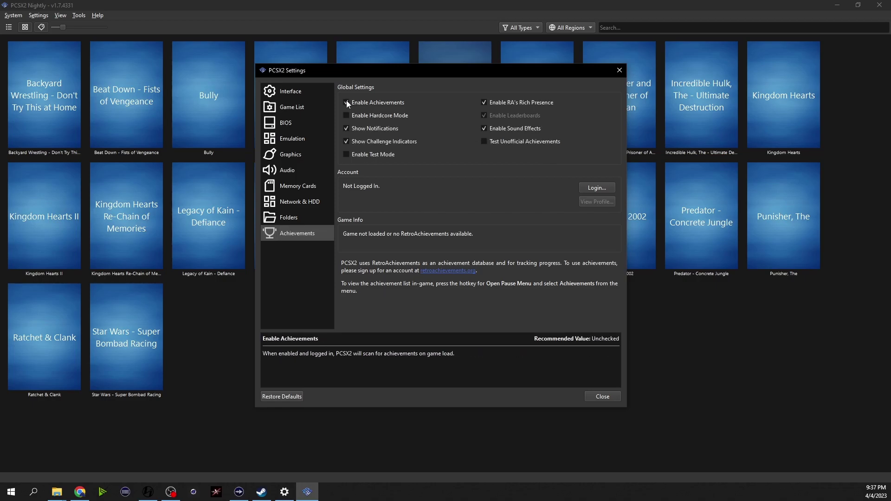
- Log in to RetroAchievements from the achievements settings, entering the account's user name and password
left_click(597, 188)
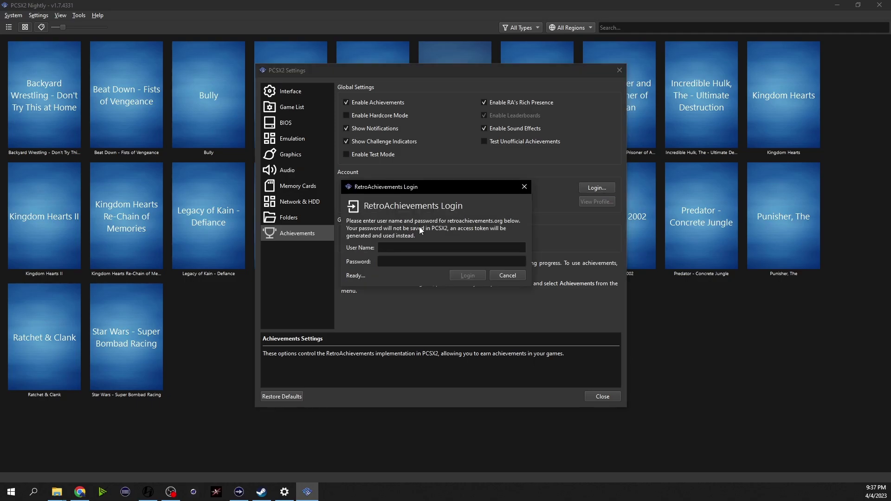
type("sweettea")
type("killah")
type("••••••")
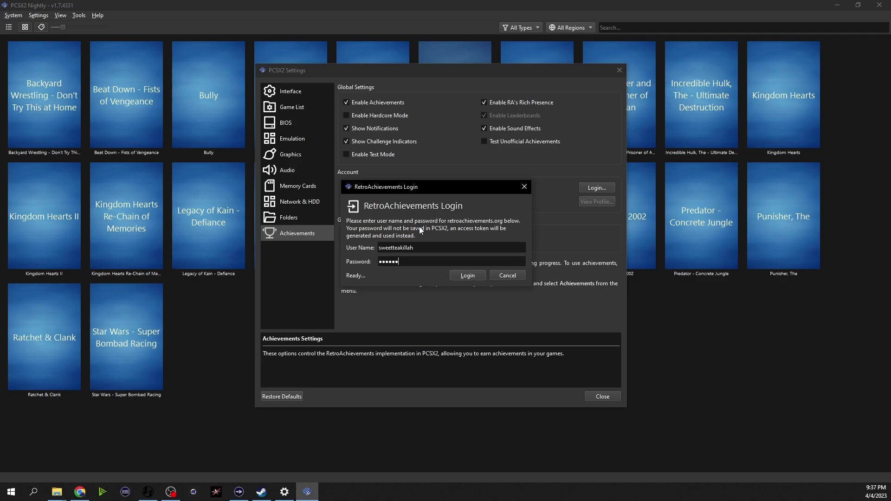
type("••••")
left_click(470, 273)
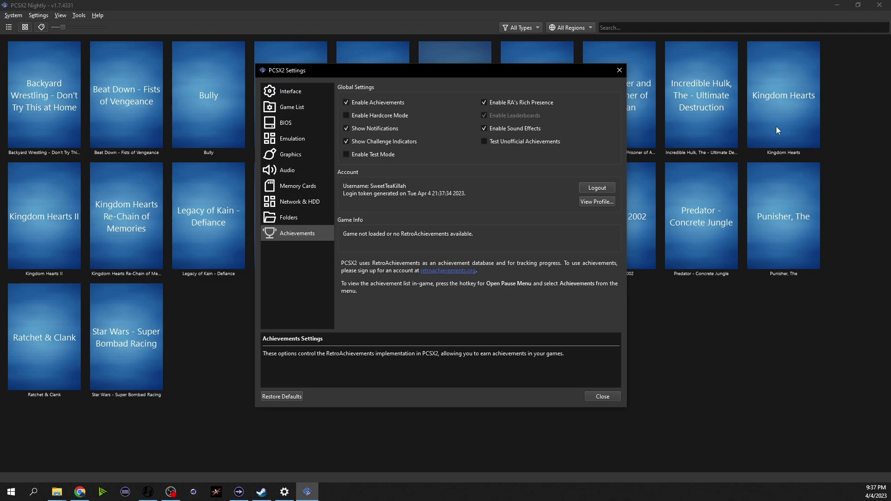
- Try to launch Incredible Hulk, The - Ultimate Destruction from the game list
left_click(789, 107)
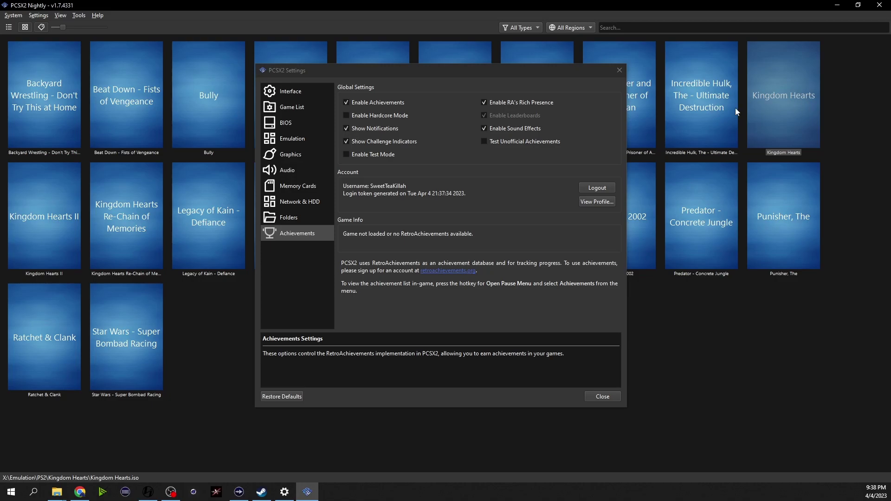
double_click(722, 97)
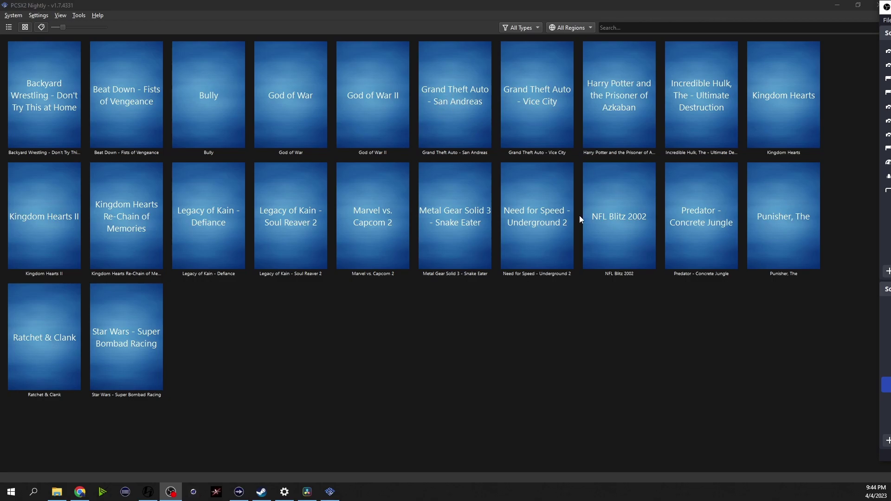
- Open the controller settings for Controller Port 1 and enlarge the window to show the bindings fully
left_click(38, 16)
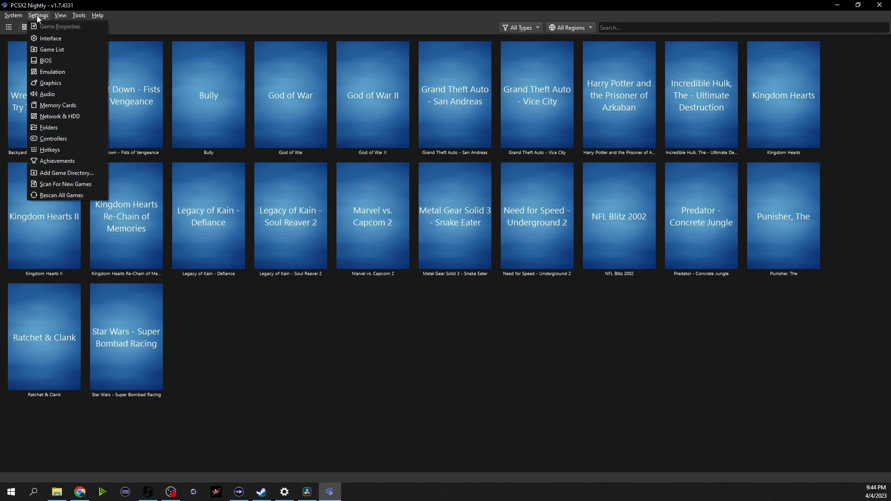
left_click(51, 139)
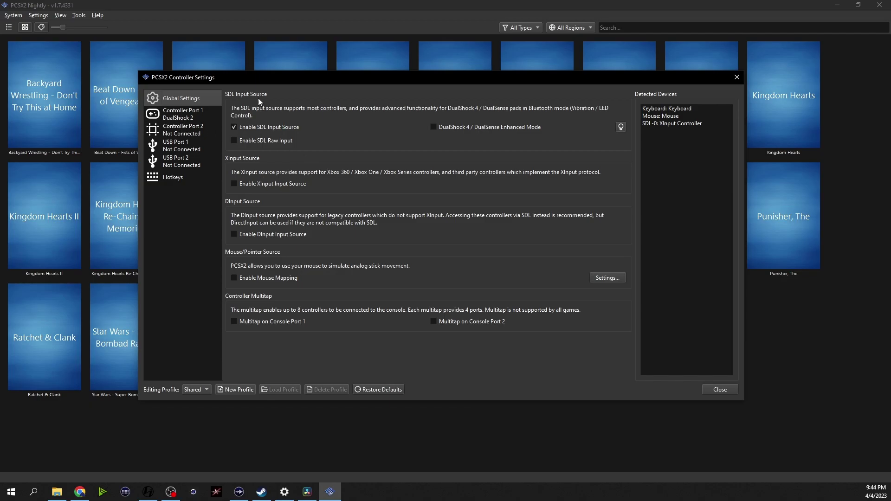
left_click(175, 116)
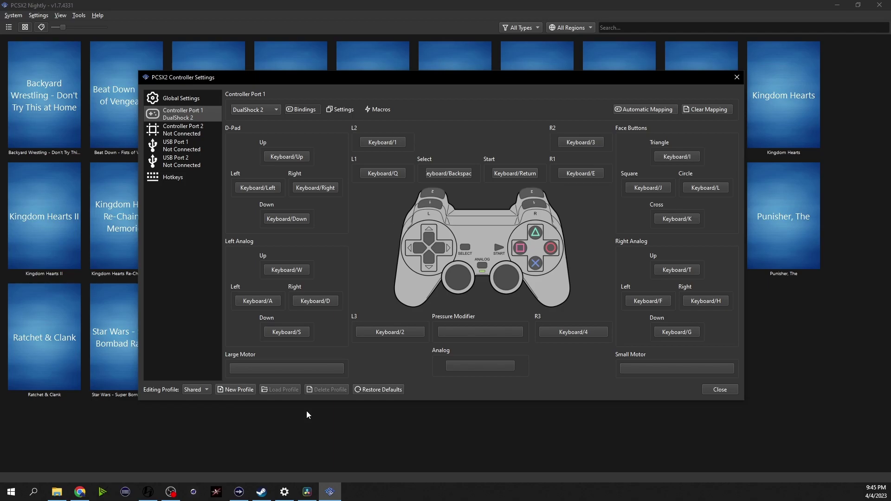
left_click_drag(141, 399, 11, 470)
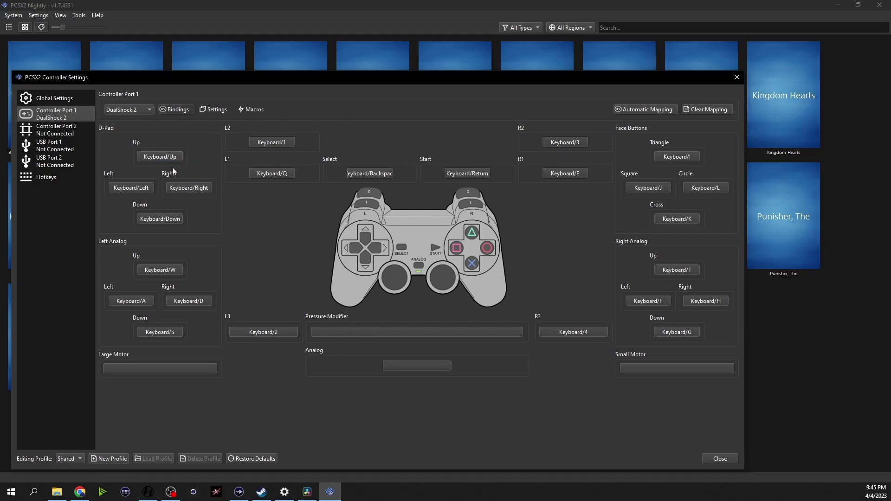
- Bind the Port 1 D-pad and left analog directions to the SDL-0 controller's D-pad and left stick axes
left_click(163, 156)
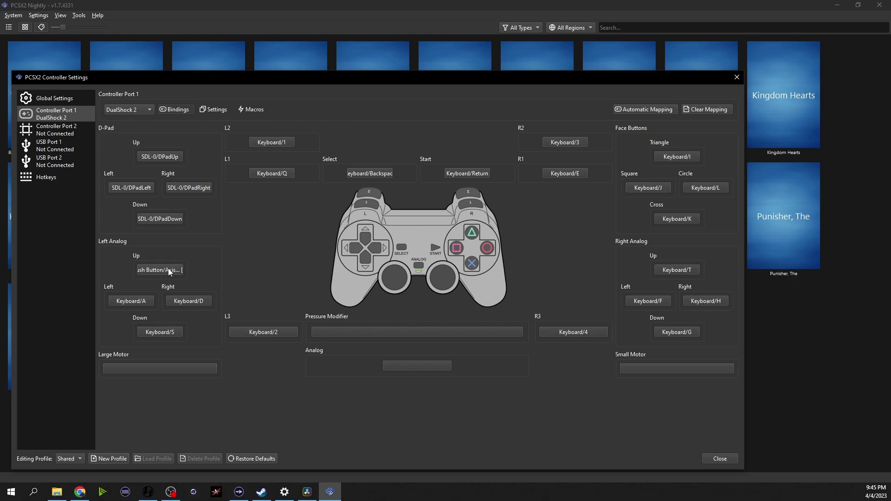
left_click(148, 302)
left_click(184, 301)
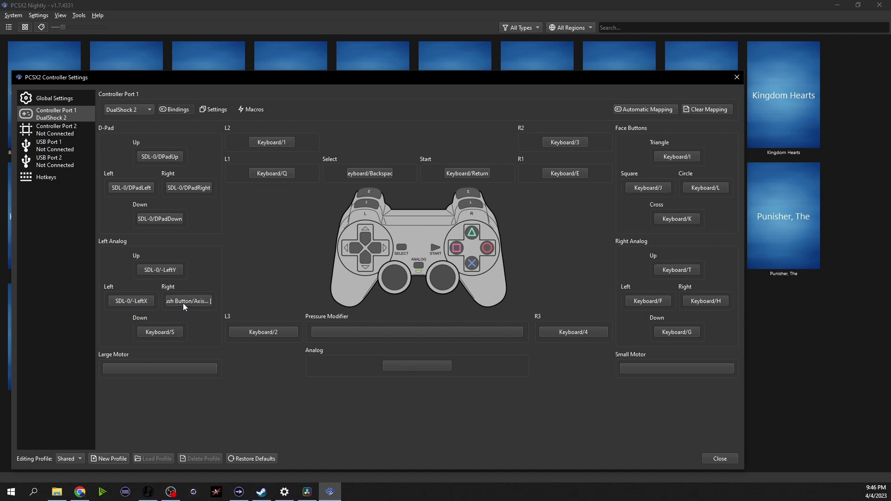
left_click(167, 332)
- Bind L3 and R3 to the SDL-0 stick clicks, and L1, L2, R1 and R2 to its shoulder buttons and triggers
left_click(238, 332)
left_click(552, 333)
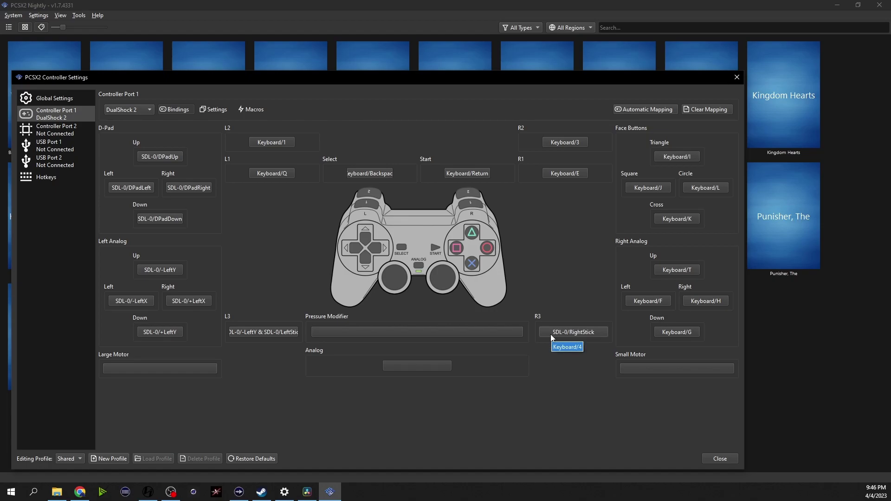
left_click(284, 144)
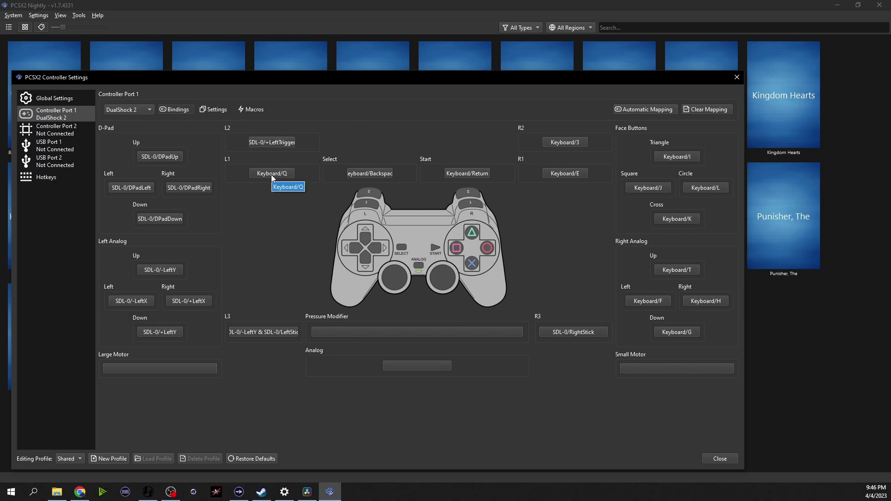
left_click(272, 174)
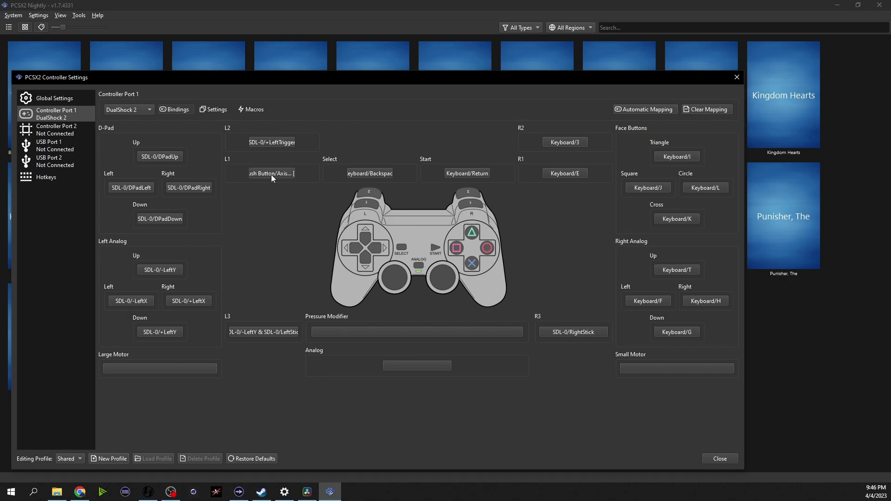
left_click(556, 144)
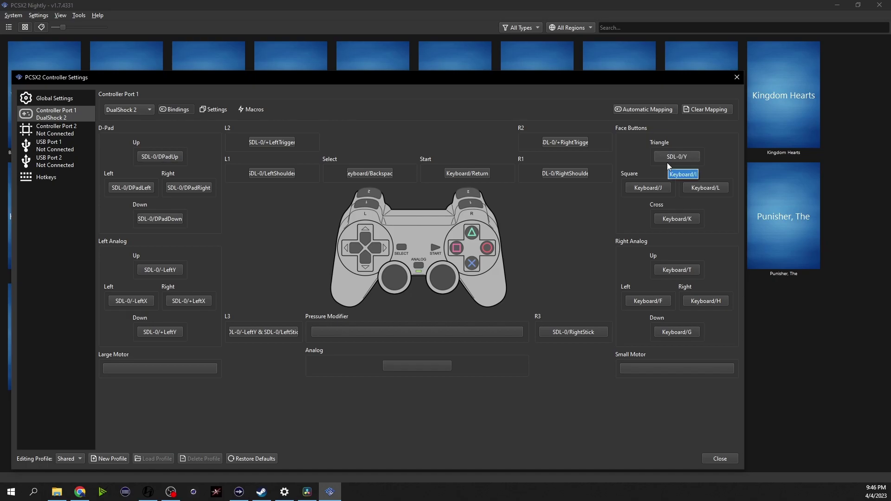
- Bind Square, Circle and Cross to SDL-0 X, B and A, and the right analog directions to its right stick axes
left_click(659, 186)
left_click(669, 222)
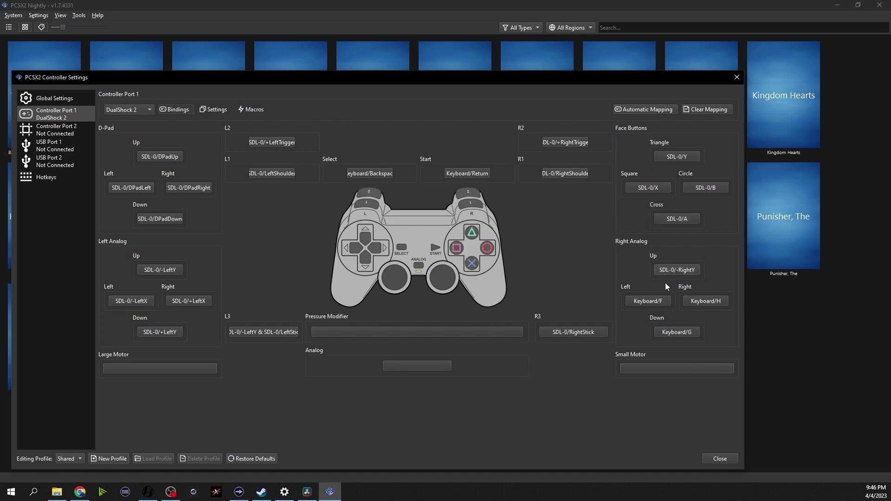
left_click(665, 303)
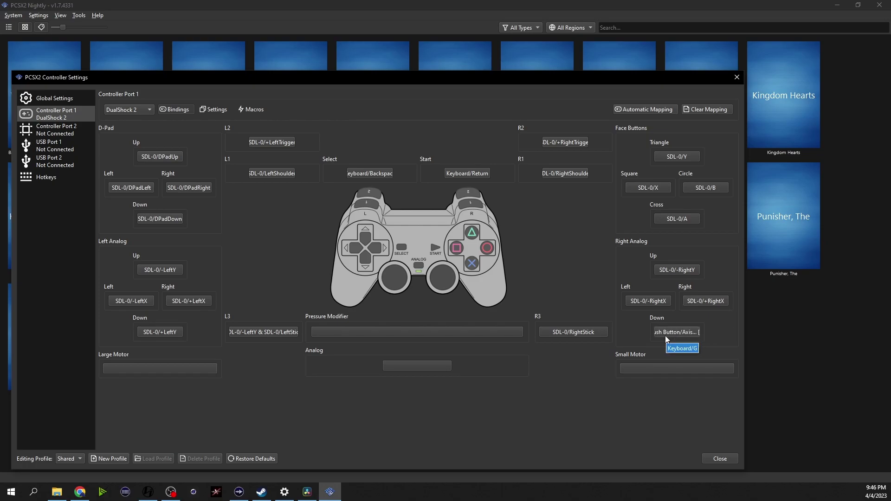
left_click(566, 332)
- Create an input profile named Defender that copies all current bindings, and check its Controller Port 1 mapping
left_click(99, 459)
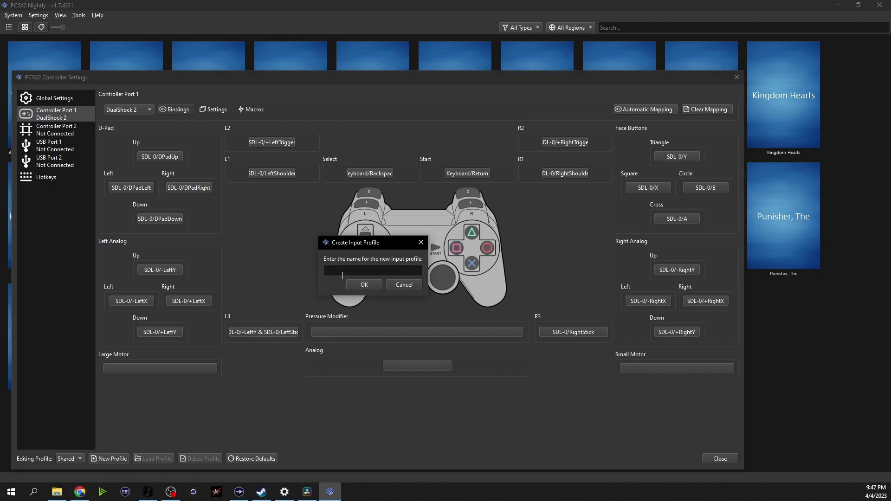
type("Defender")
left_click(363, 288)
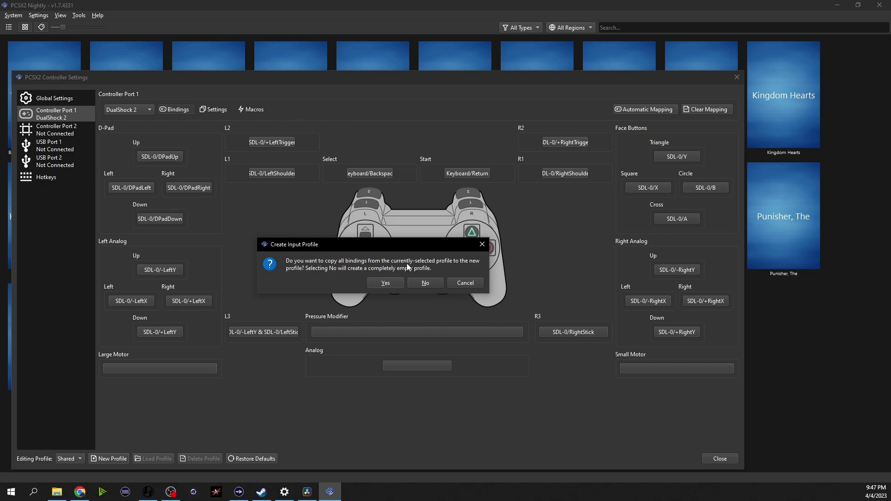
left_click(394, 282)
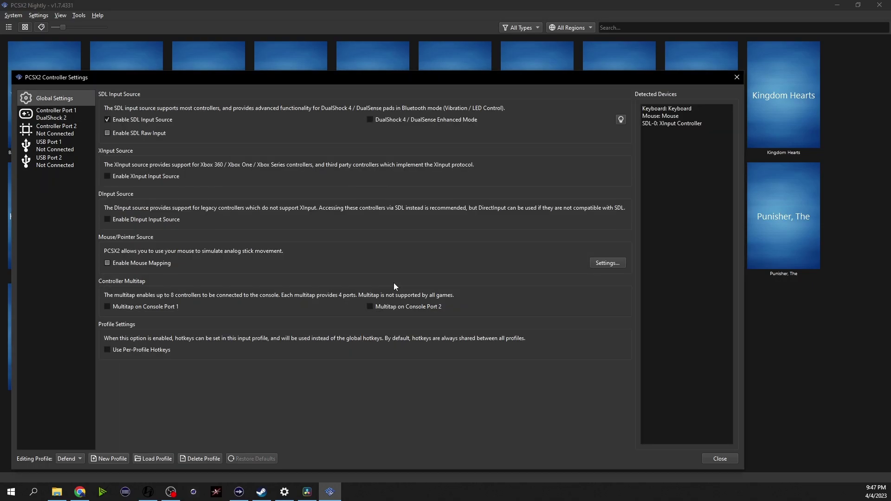
left_click(54, 120)
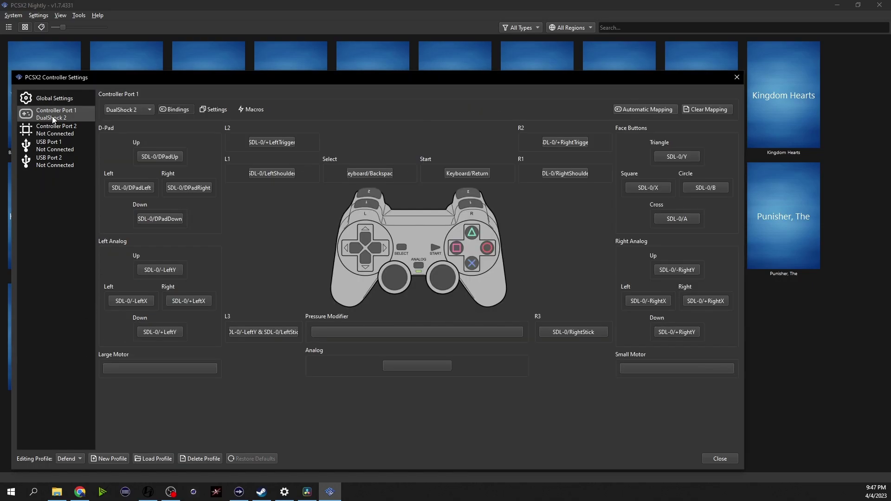